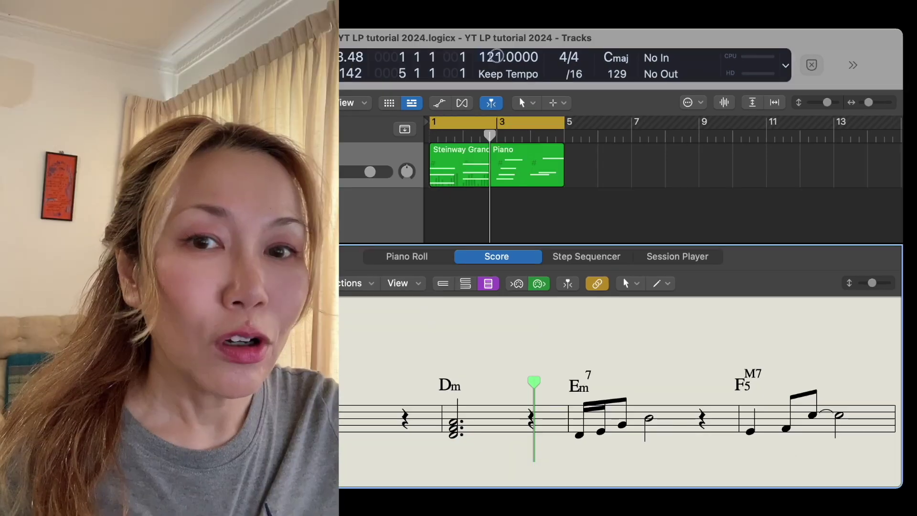
Lower the project tempo from 121 to 120 BPM.
left_click_drag(496, 57, 497, 60)
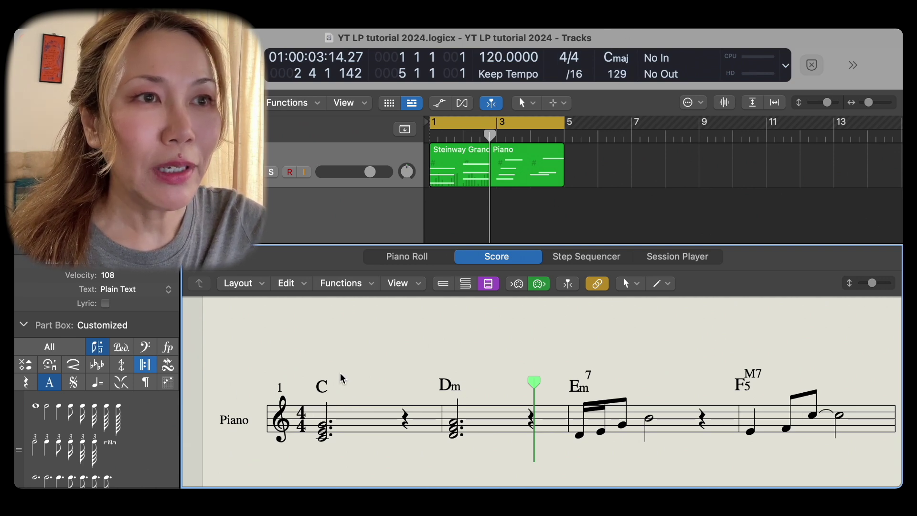
Change the project key from C major to G major.
left_click(620, 57)
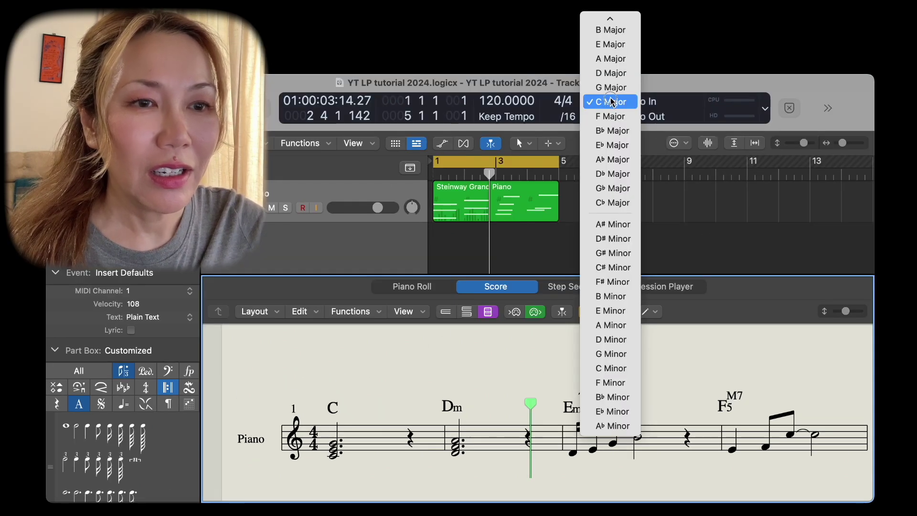
left_click(610, 87)
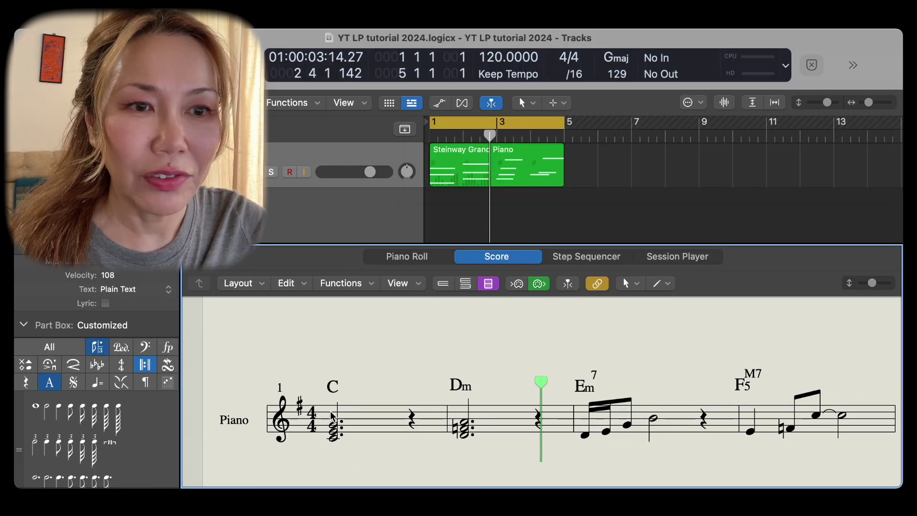
Change the time signature to 3/4 and apply it to the whole project.
left_click(566, 61)
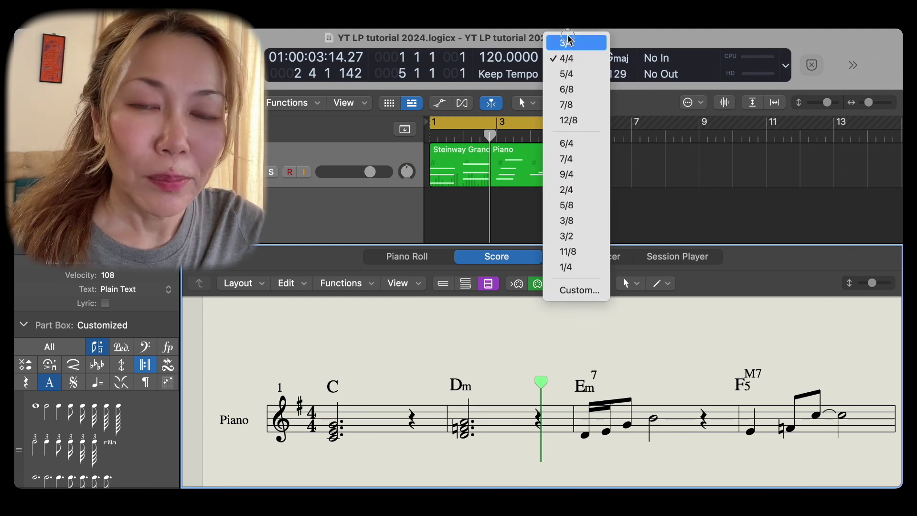
left_click(570, 40)
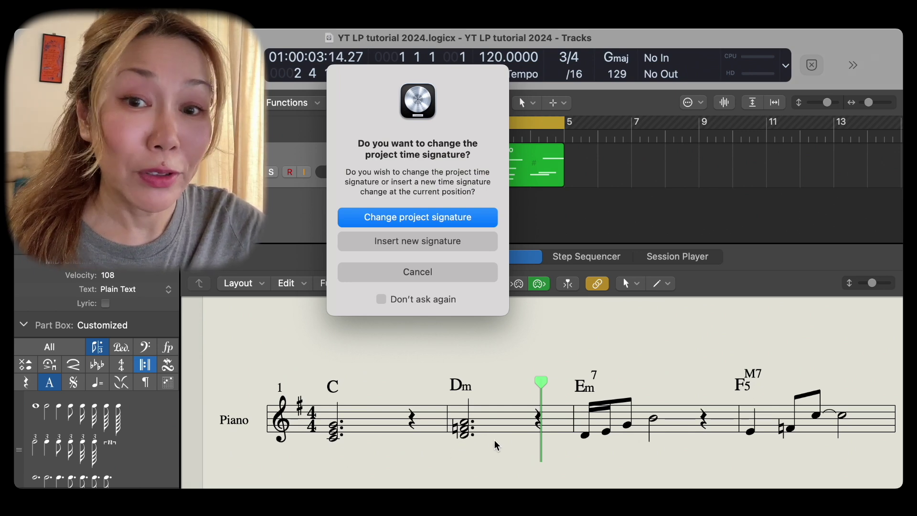
left_click(402, 221)
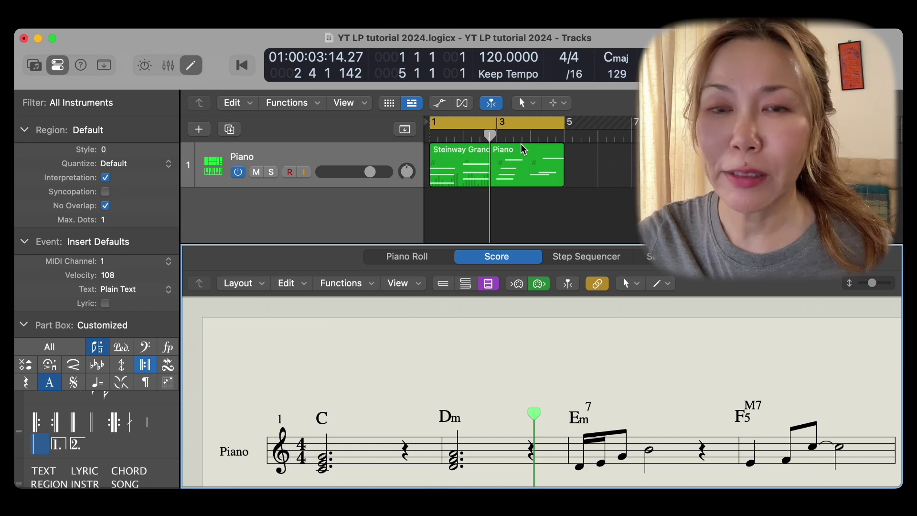
Set Maximum Bars/Line to 2 in the Global Format score settings.
left_click(261, 284)
left_click(277, 321)
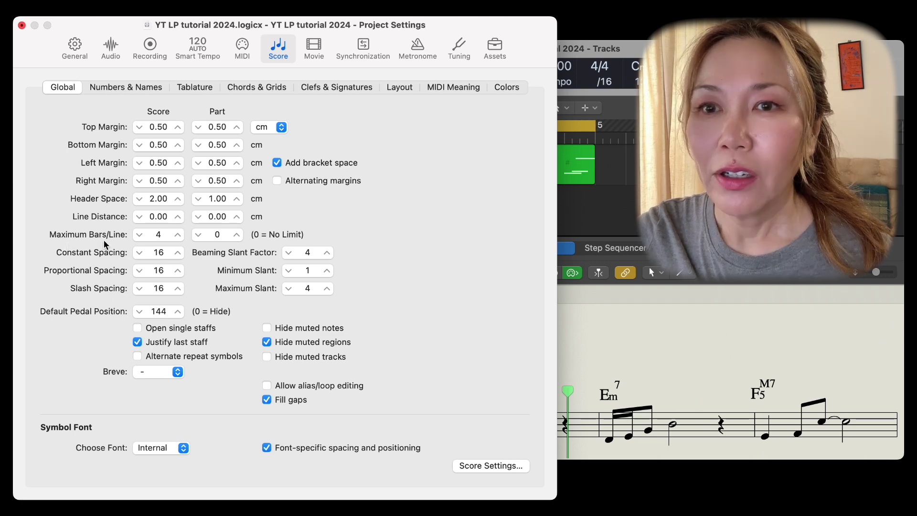
left_click(157, 233)
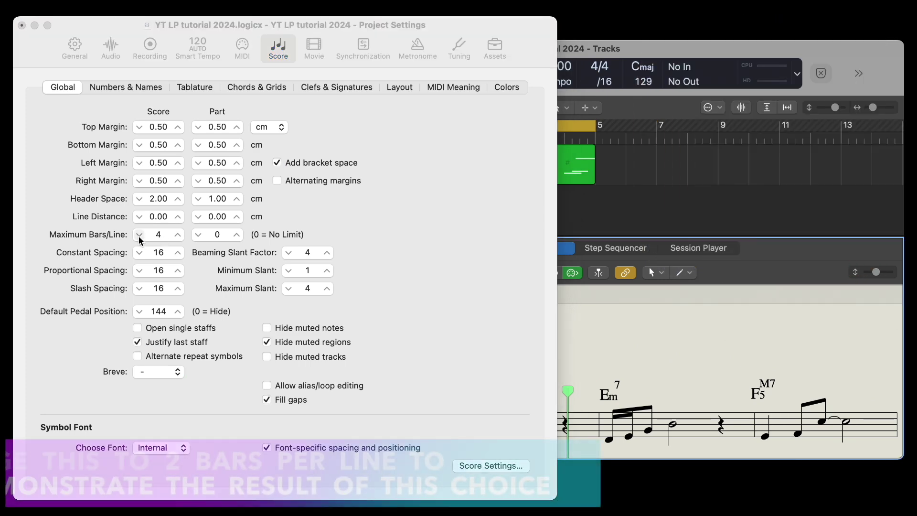
left_click(139, 234)
left_click(139, 234)
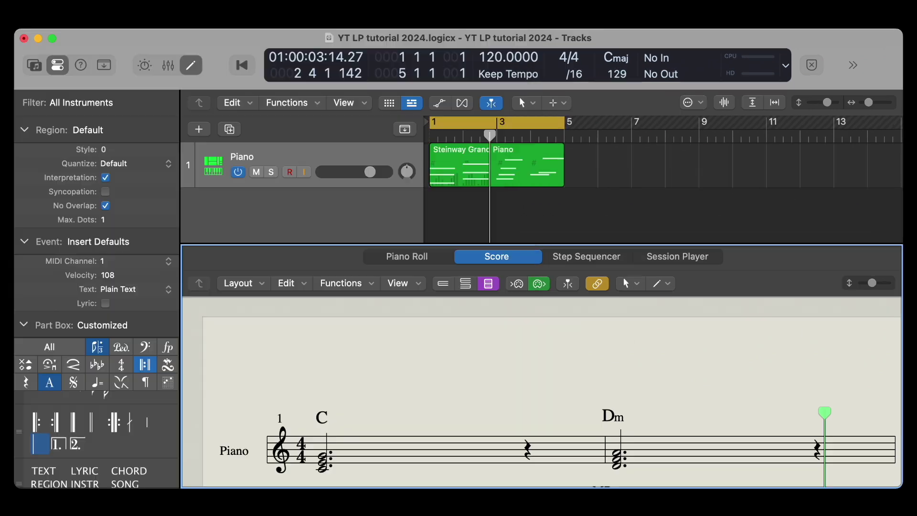
Add a 'for piano' subtitle and a composer credit below the title.
scroll(556, 314, "down", 4)
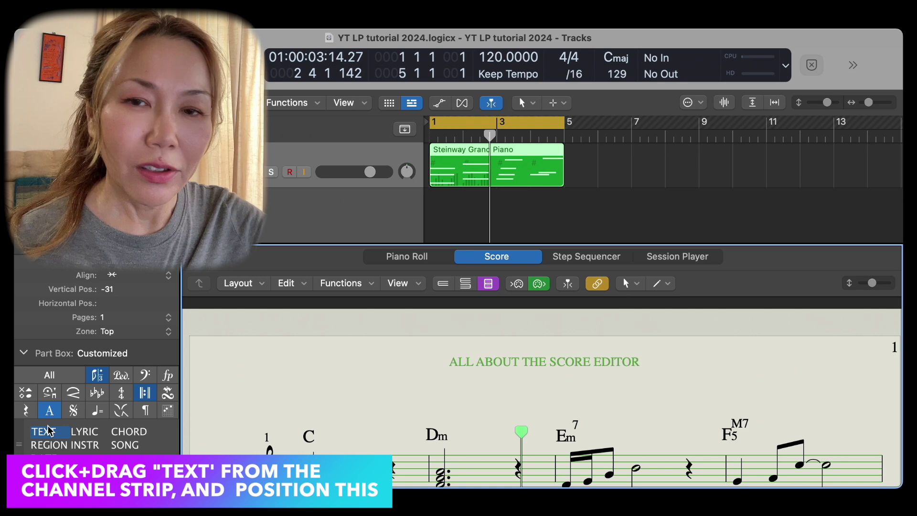
left_click_drag(43, 431, 542, 380)
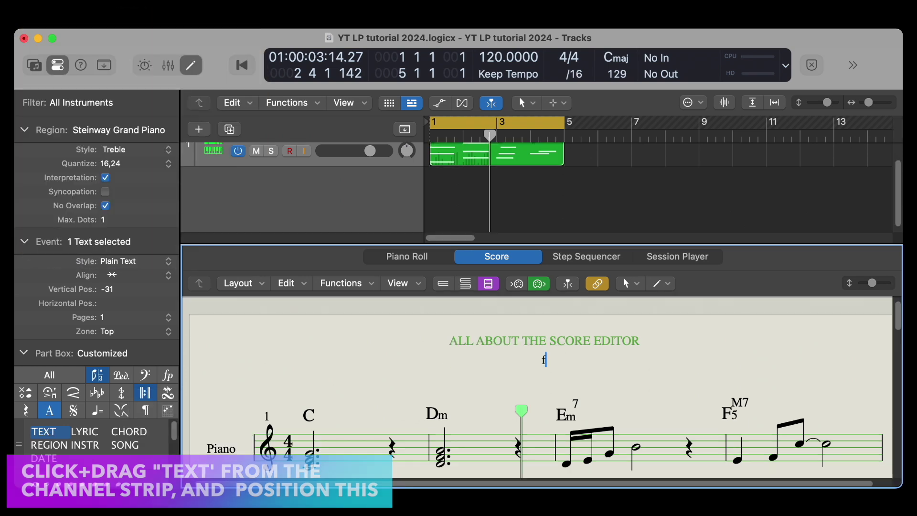
type("for piano")
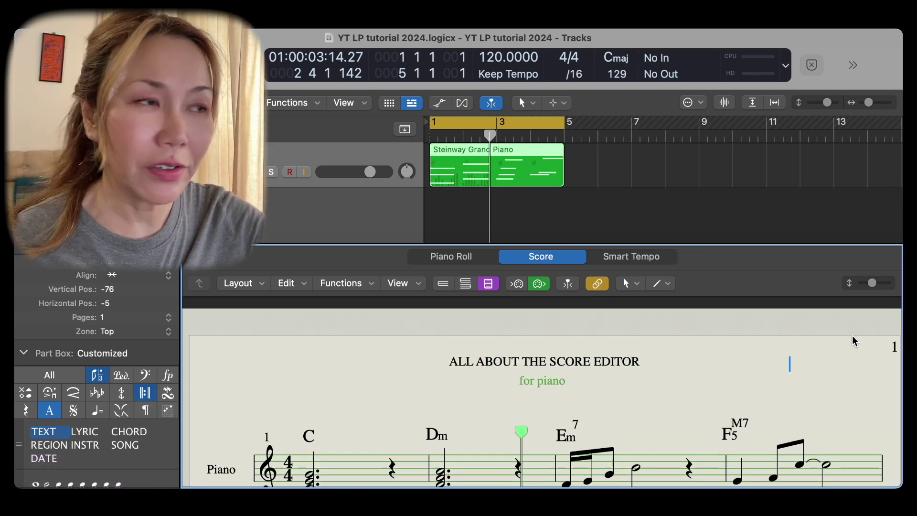
type("Composer s")
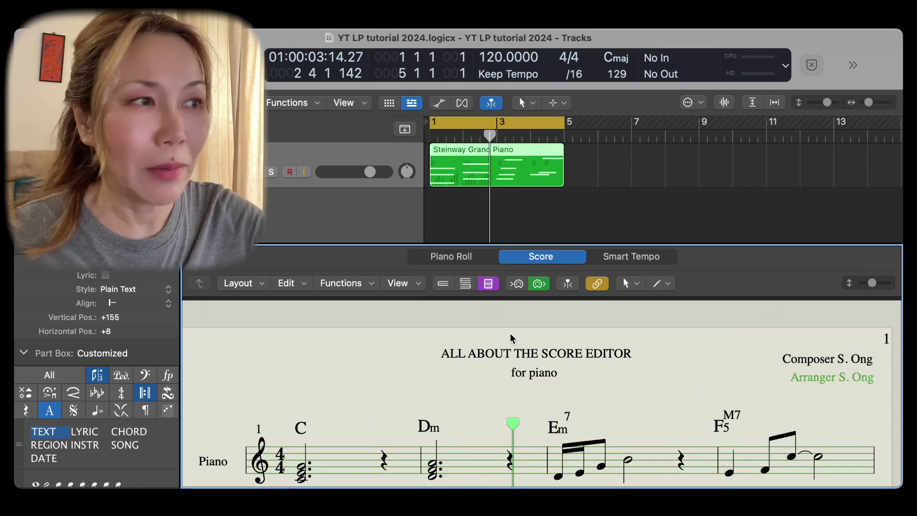
Add a pp dynamic, a crescendo hairpin and an [A] text mark at bar 1.
scroll(185, 388, "down", 2)
left_click(168, 375)
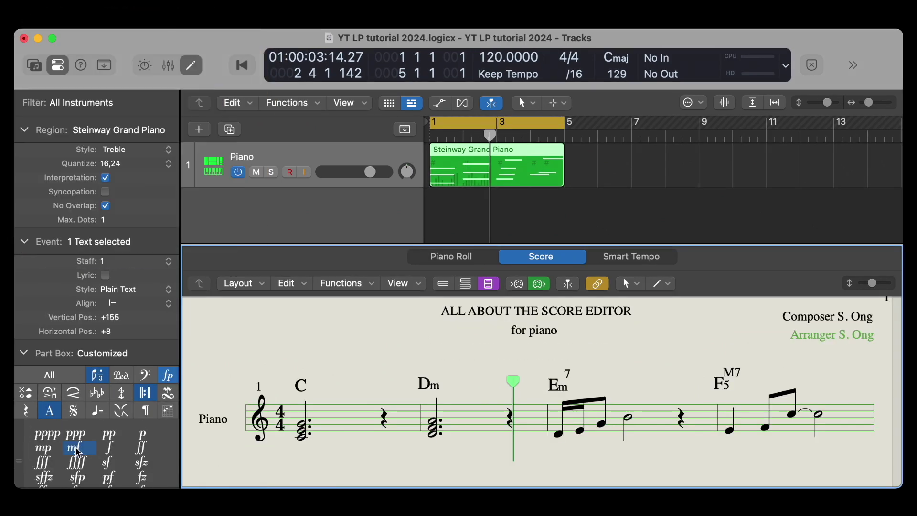
left_click_drag(110, 435, 304, 460)
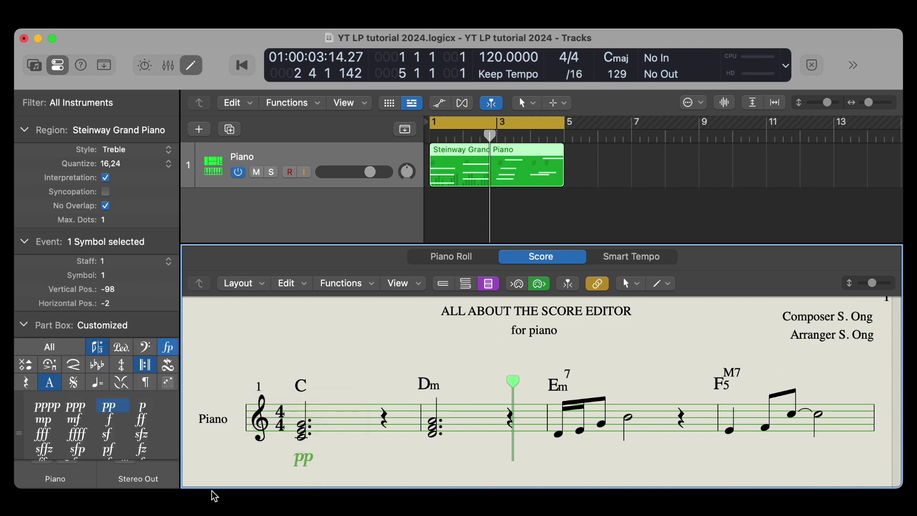
left_click(78, 375)
left_click_drag(48, 415, 550, 443)
left_click(49, 377)
left_click_drag(44, 398, 298, 366)
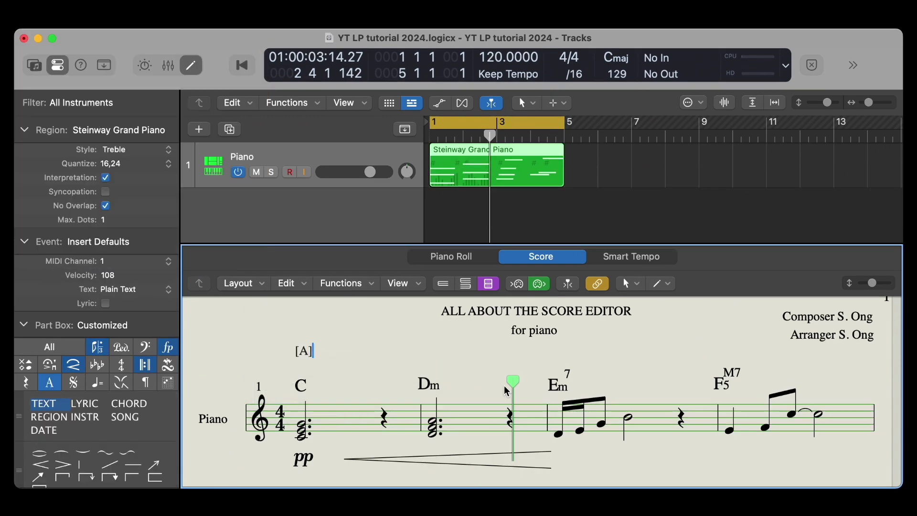
key("Return")
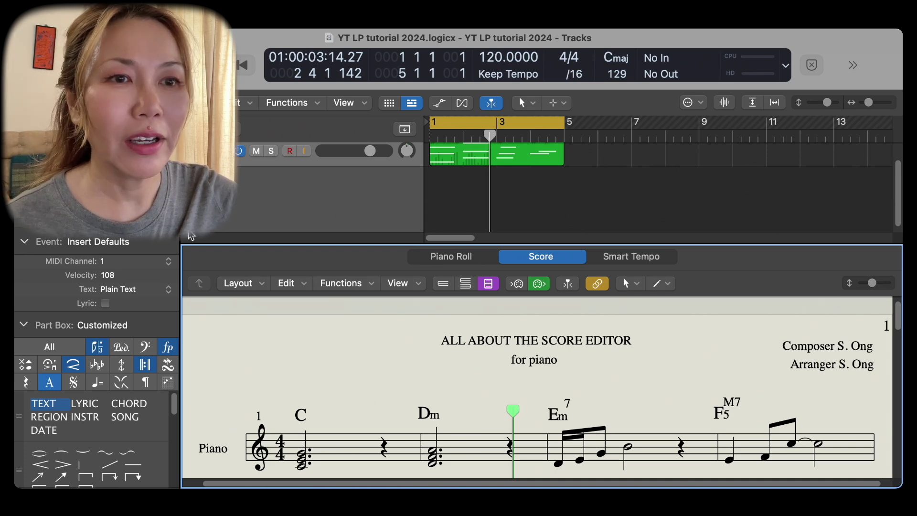
Look over the text styles list and the score title's text options.
left_click(257, 283)
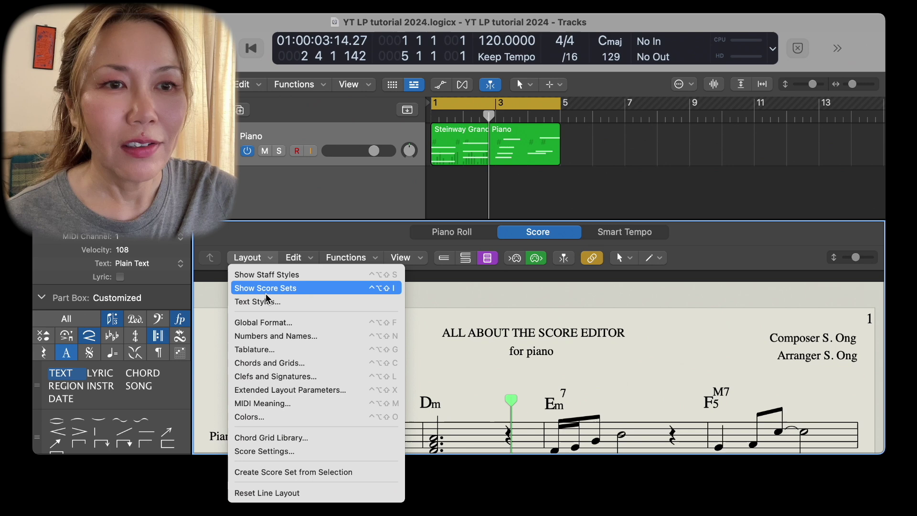
left_click(257, 327)
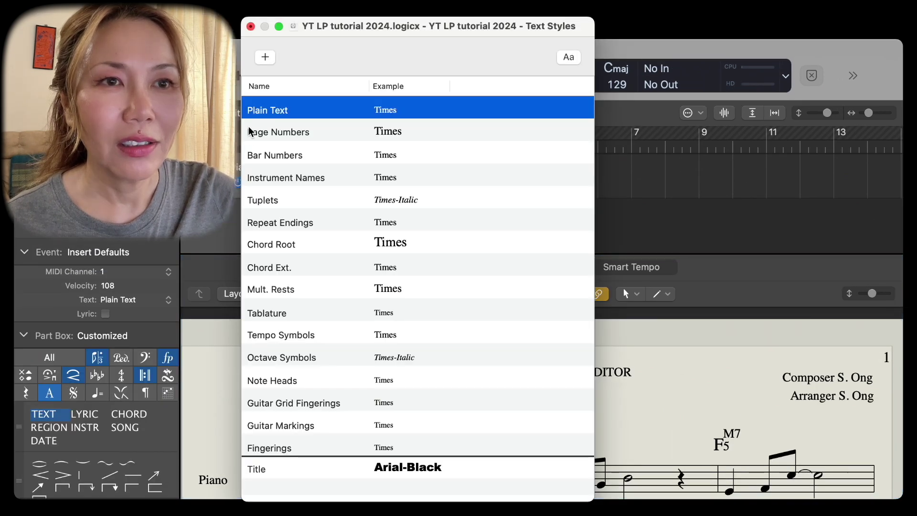
left_click(249, 26)
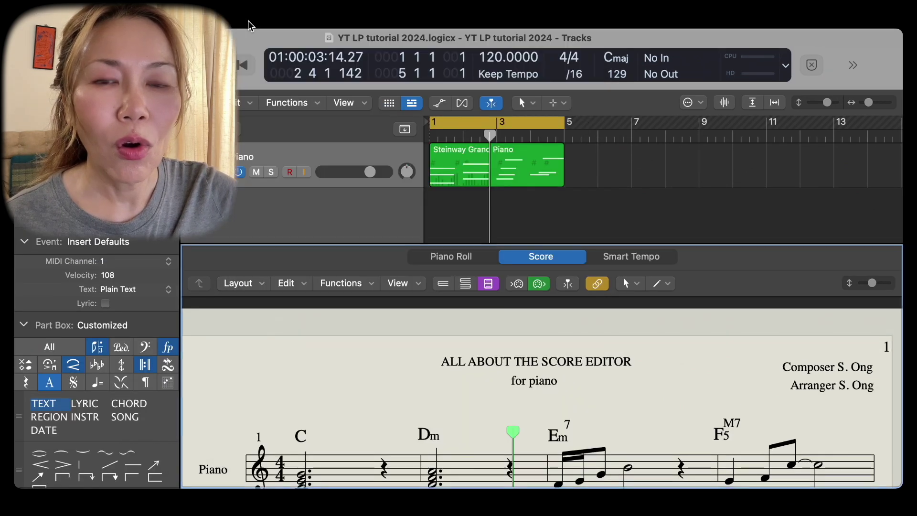
left_click(600, 360)
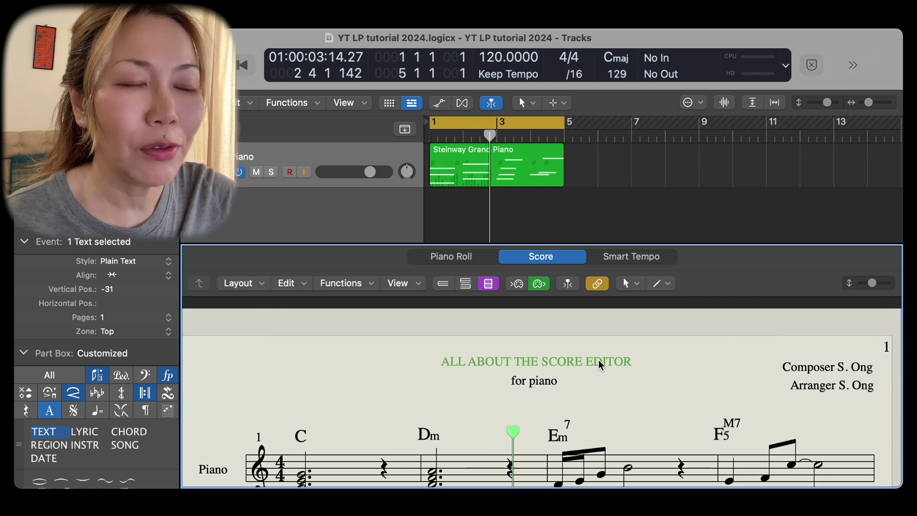
right_click(598, 361)
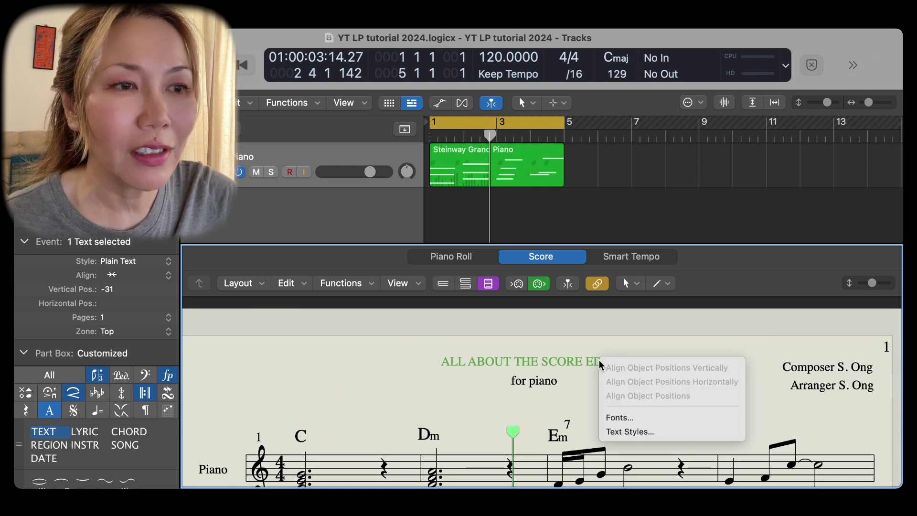
left_click(638, 431)
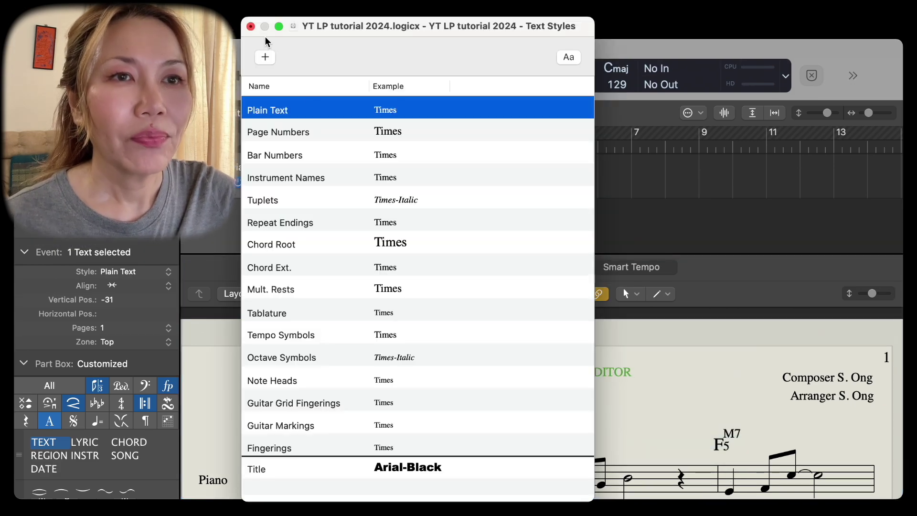
left_click(250, 24)
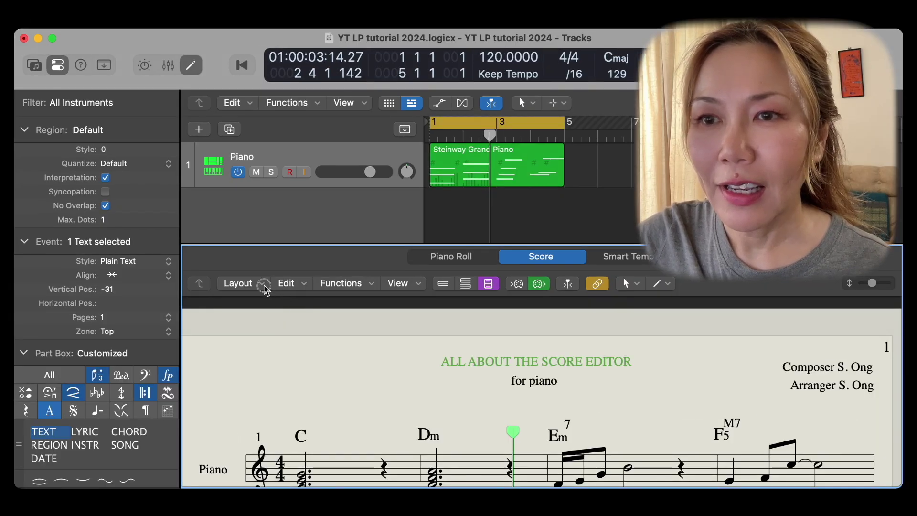
Create a new text style named Title.
left_click(260, 283)
left_click(255, 332)
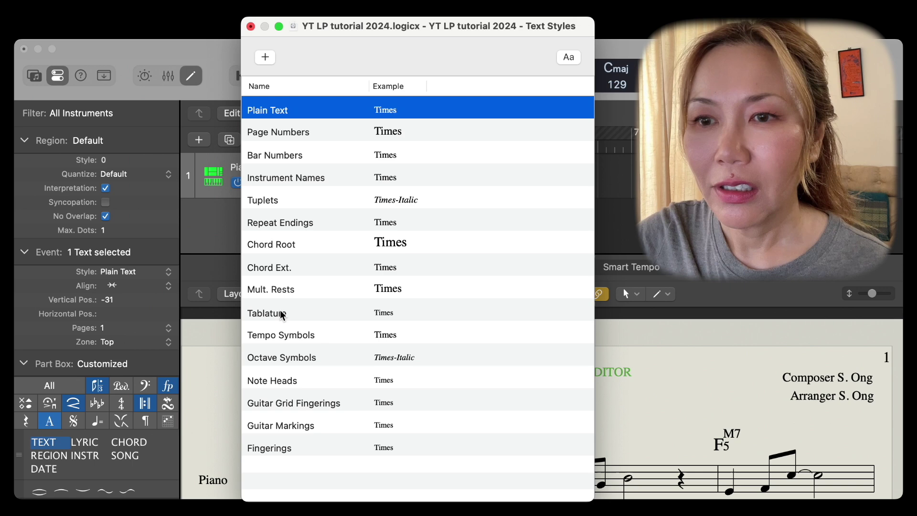
left_click(265, 57)
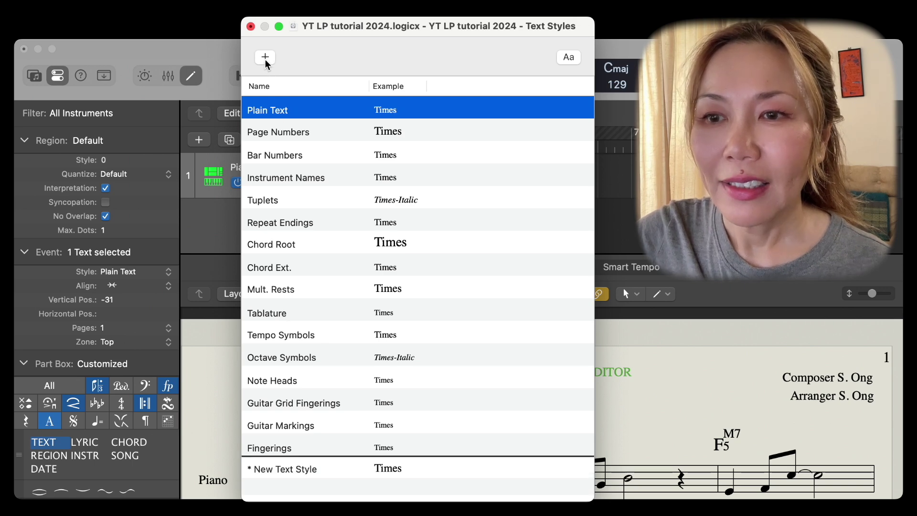
left_click(300, 467)
left_click(299, 467)
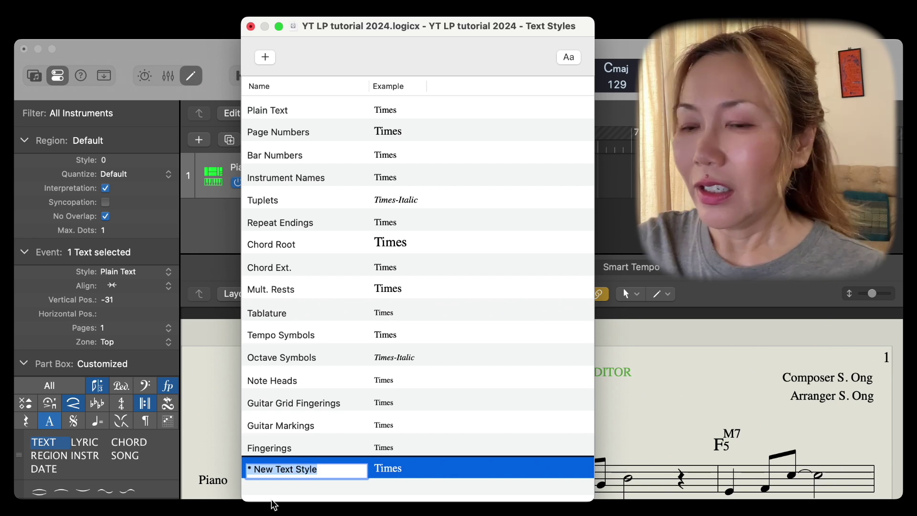
type("T")
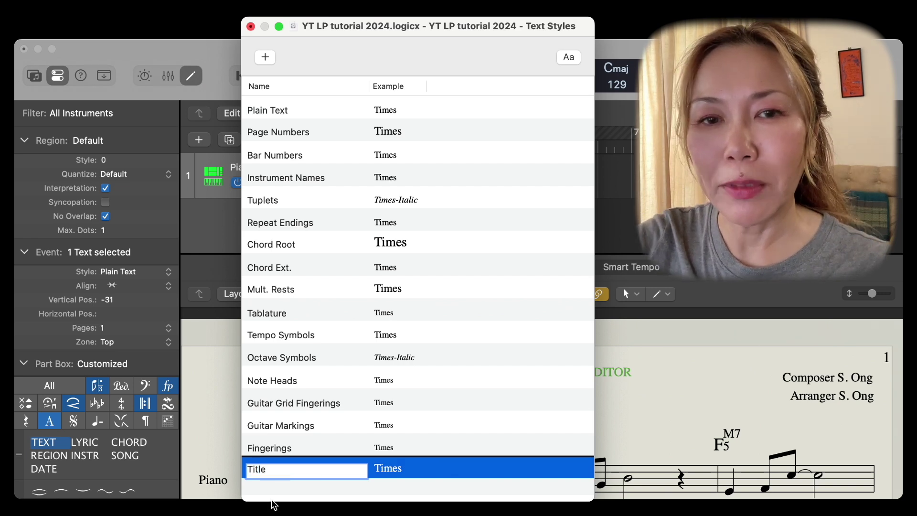
type("itle")
key("Return")
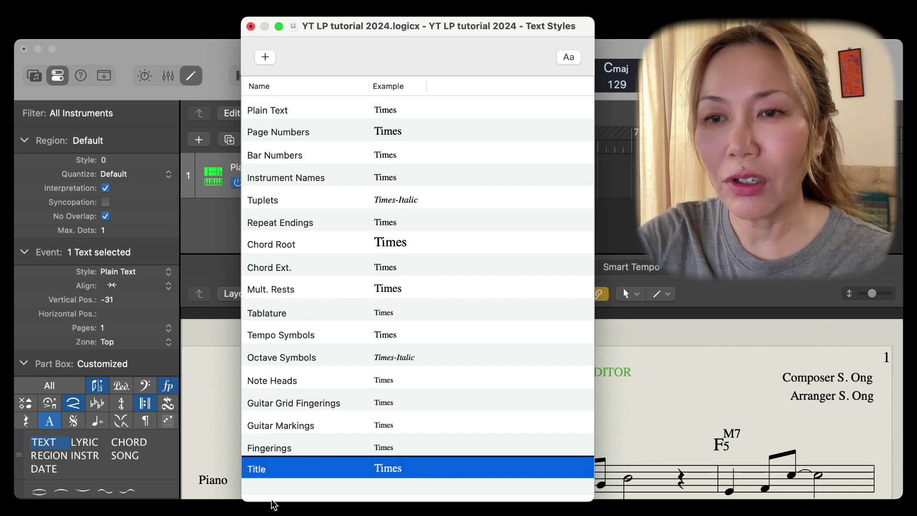
Give the Title style the Arial Black font and close the Fonts and Text Styles windows.
left_click(391, 473)
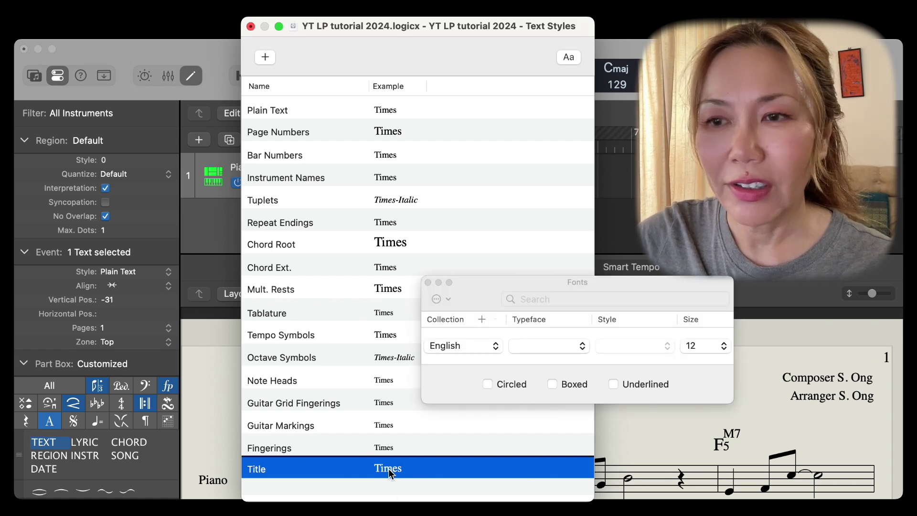
left_click(583, 348)
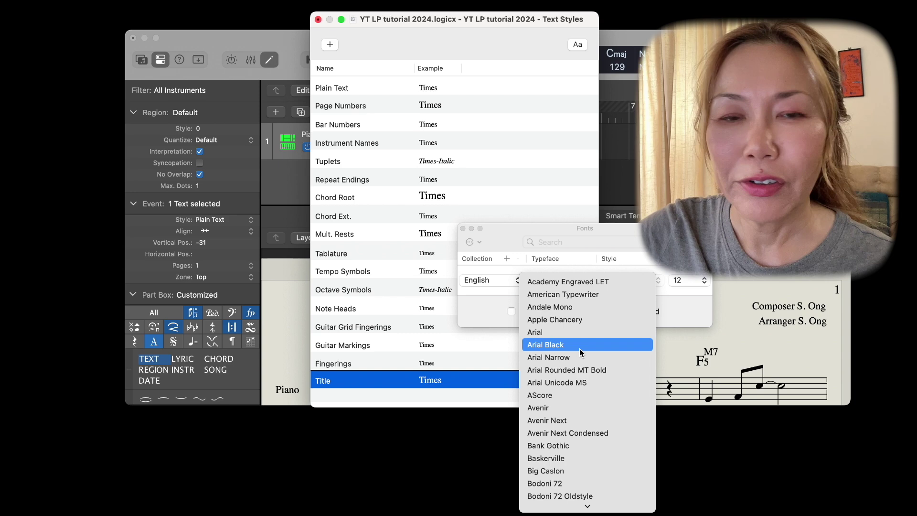
left_click(579, 344)
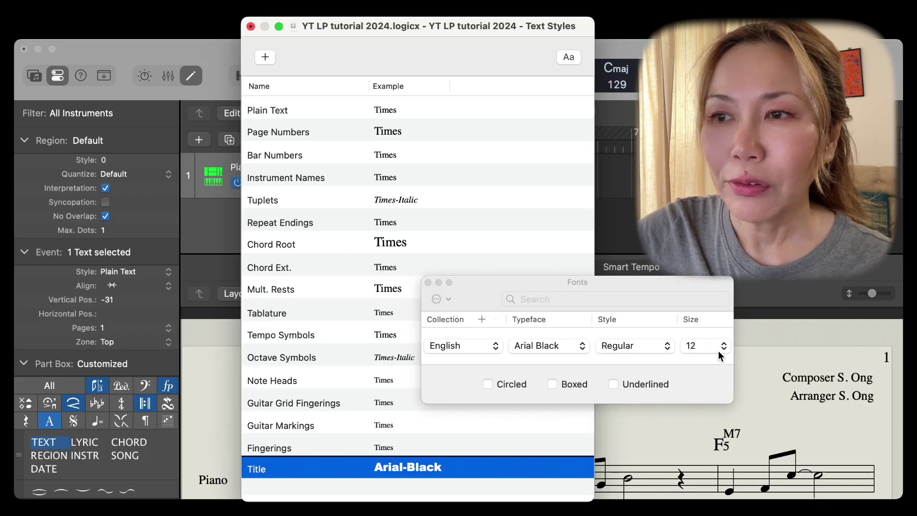
left_click(429, 282)
left_click(250, 26)
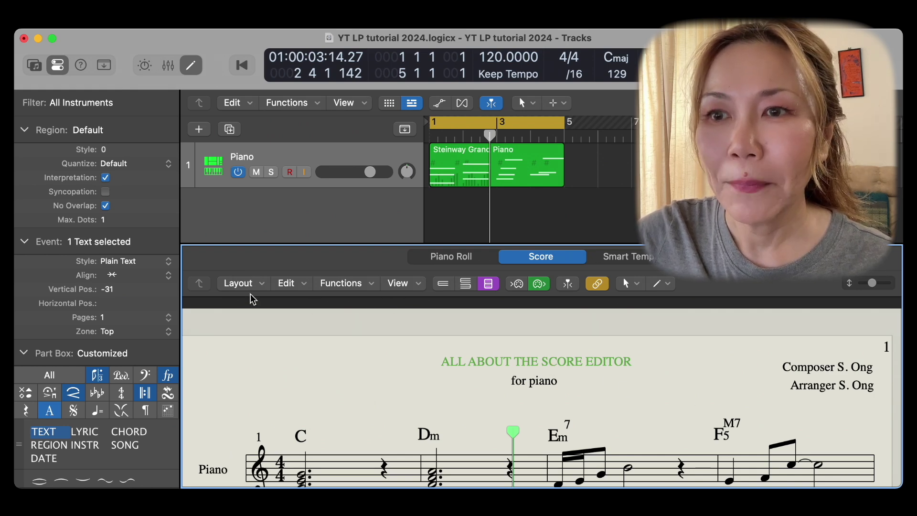
Apply the Title style to the ALL ABOUT THE SCORE EDITOR heading, then select and deselect the credits.
left_click(167, 266)
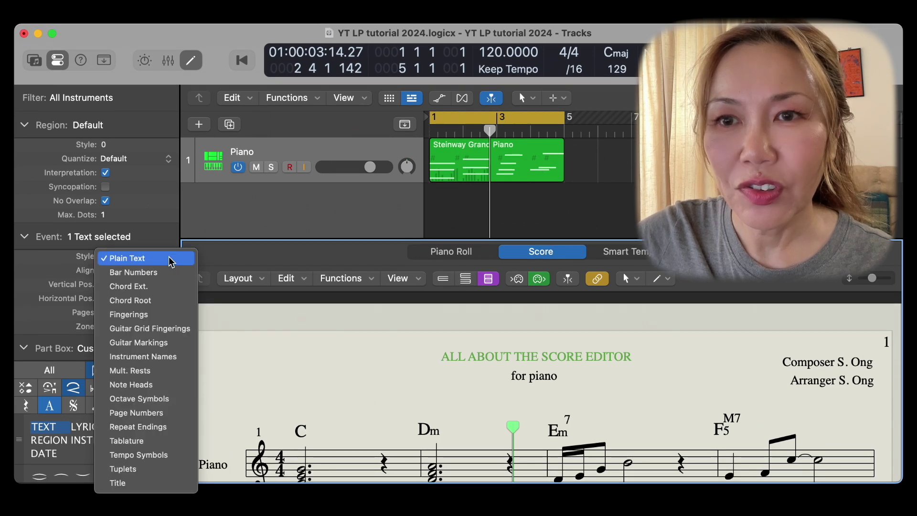
left_click(169, 482)
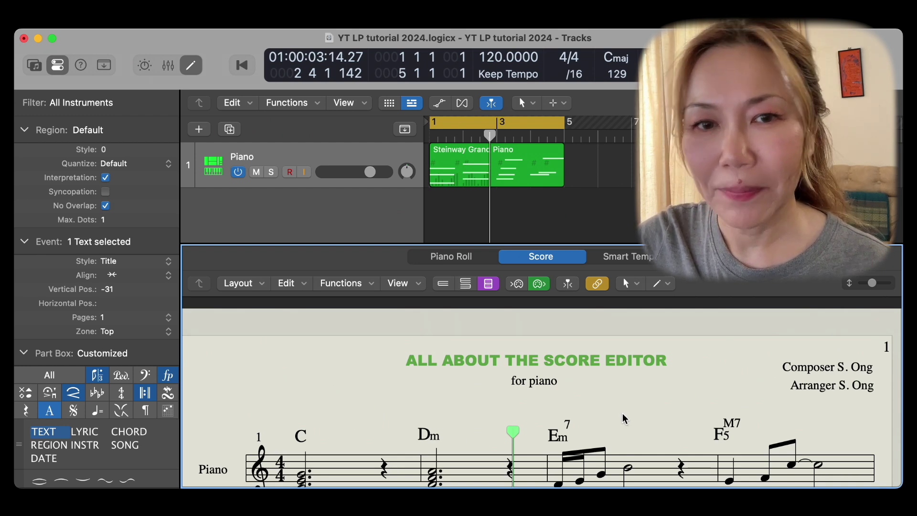
left_click(827, 366, "shift")
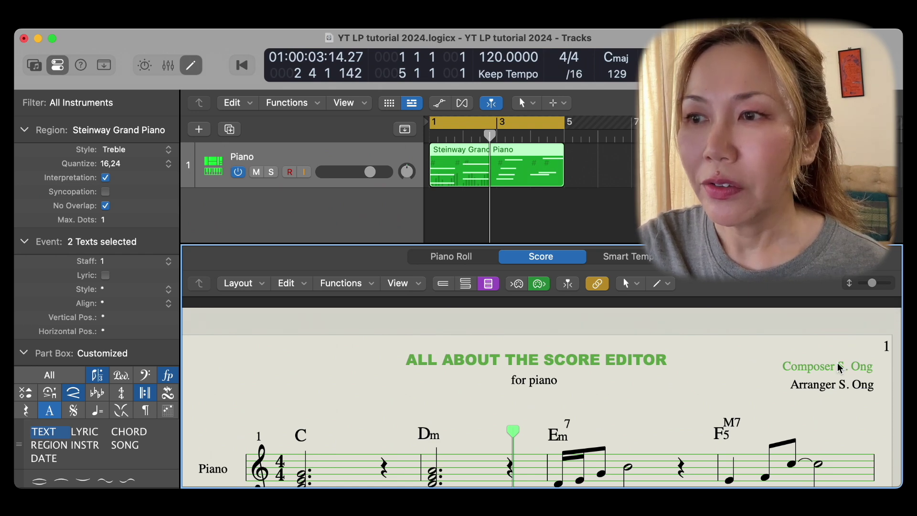
left_click(835, 400)
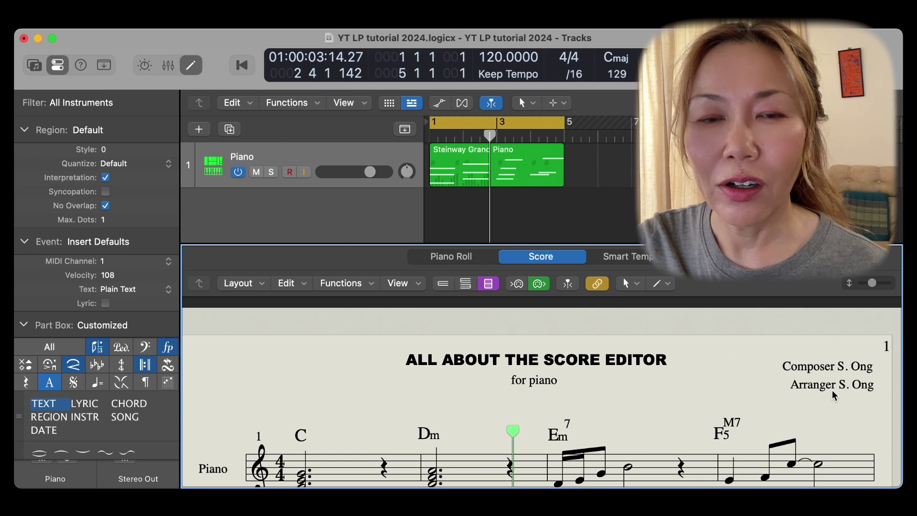
left_click(833, 387)
left_click(532, 383)
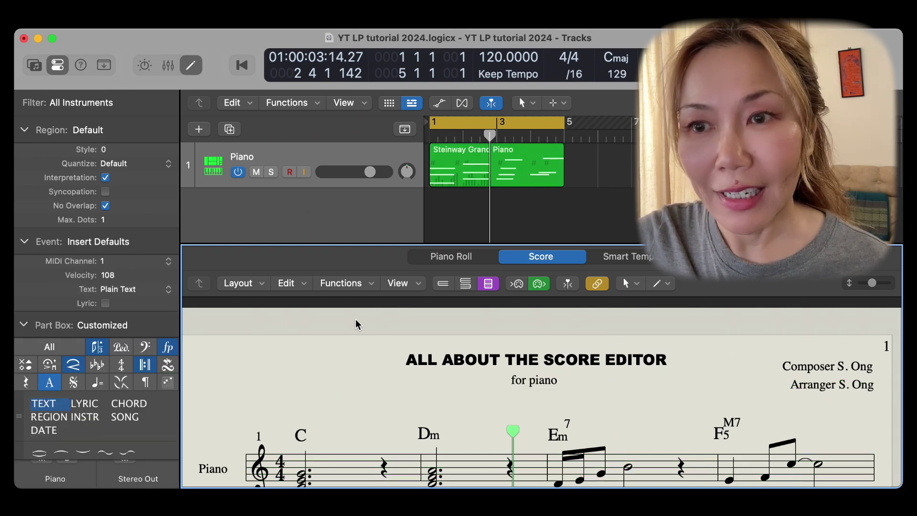
Add a new text style named Com/arr/ensem.
left_click(260, 283)
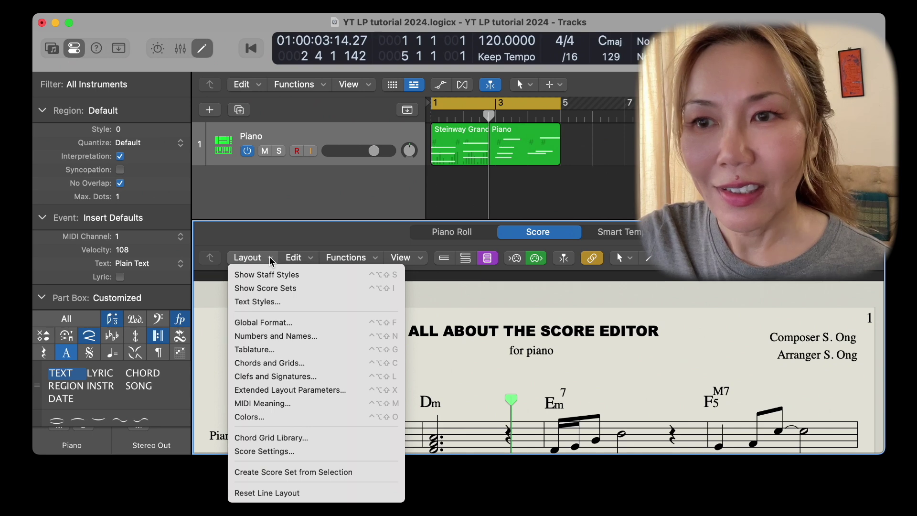
left_click(274, 301)
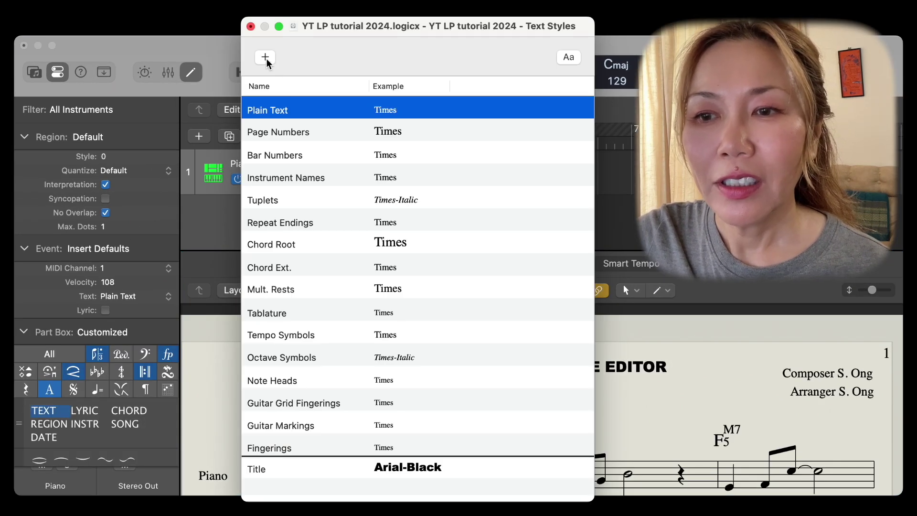
left_click(264, 56)
left_click(301, 491)
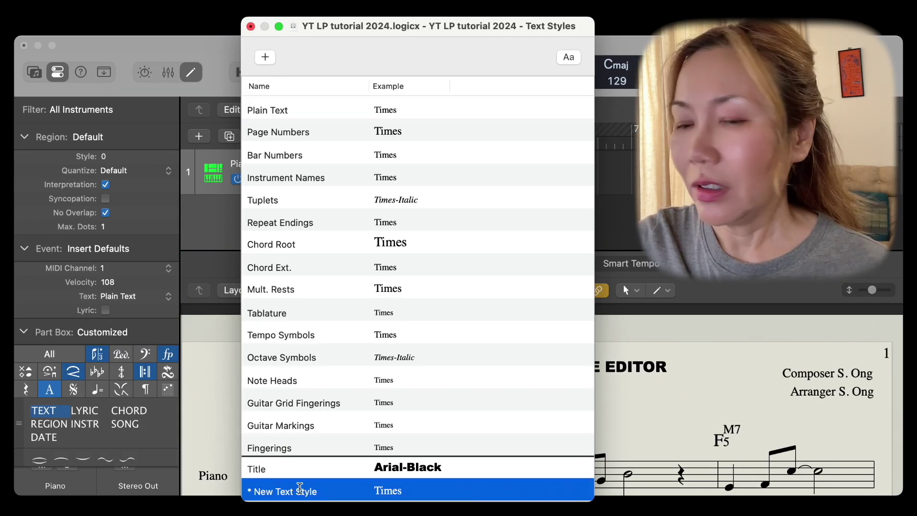
double_click(301, 491)
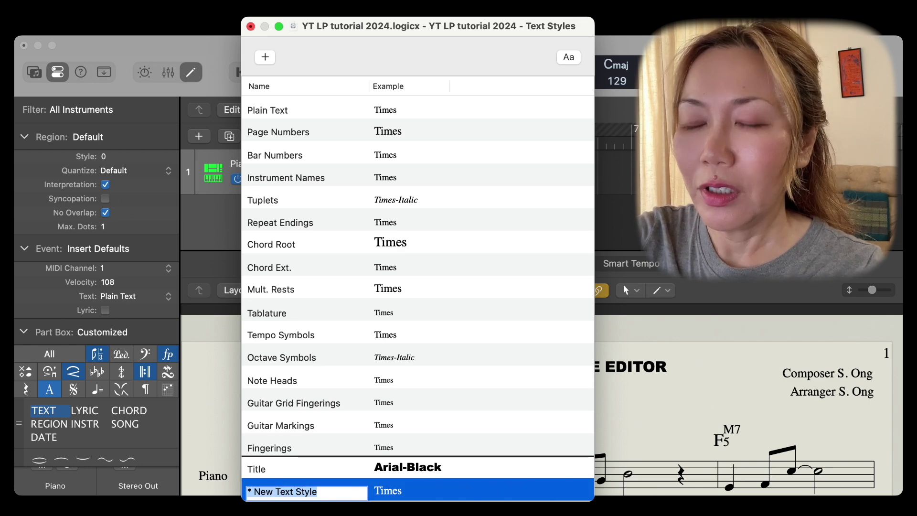
type("Com/arr")
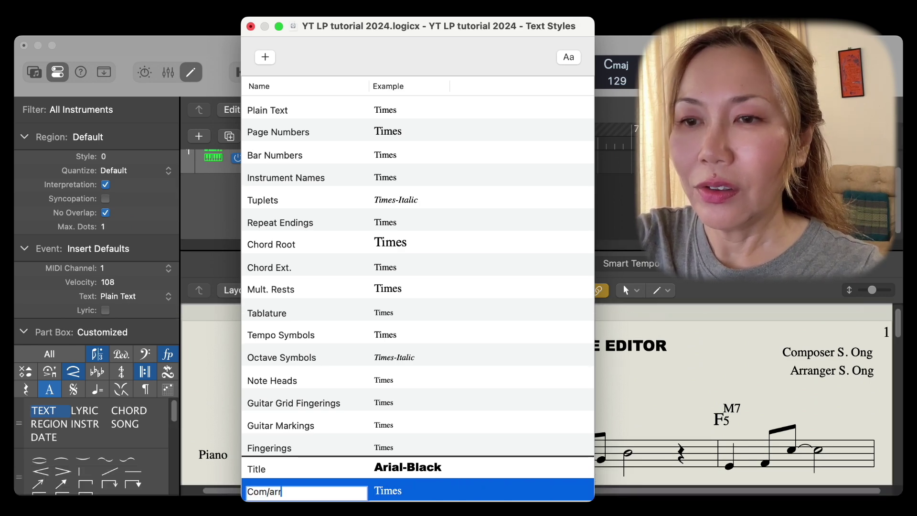
type("/ensem")
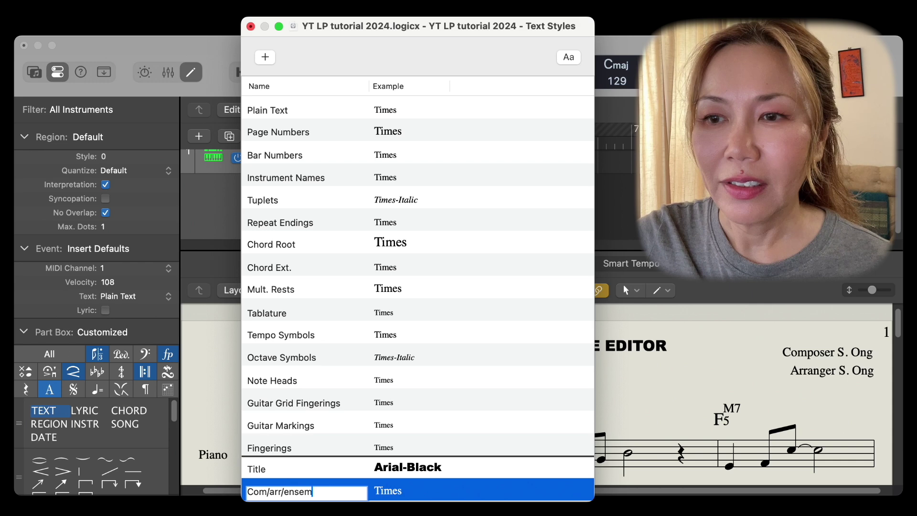
key("Return")
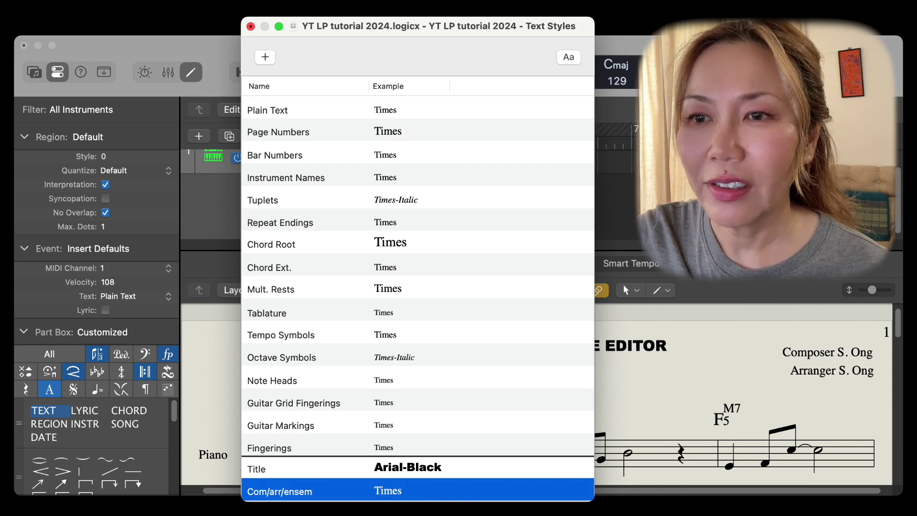
Set the Com/arr/ensem style's font to Bradley Hand at size 10.
left_click(409, 492)
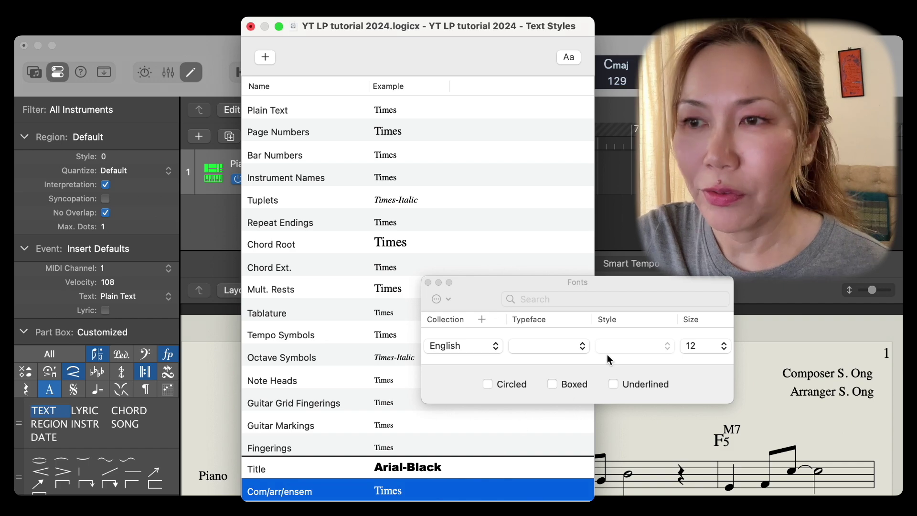
left_click(580, 349)
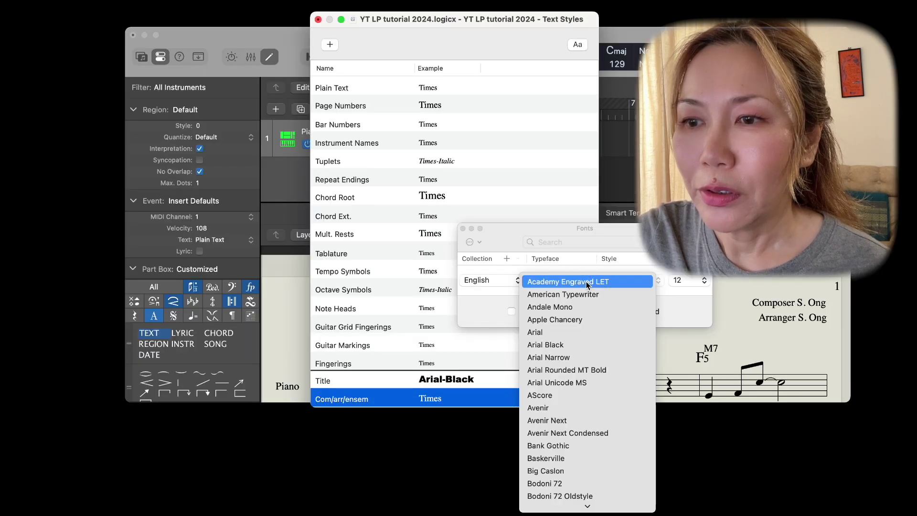
scroll(597, 464, "down", 3)
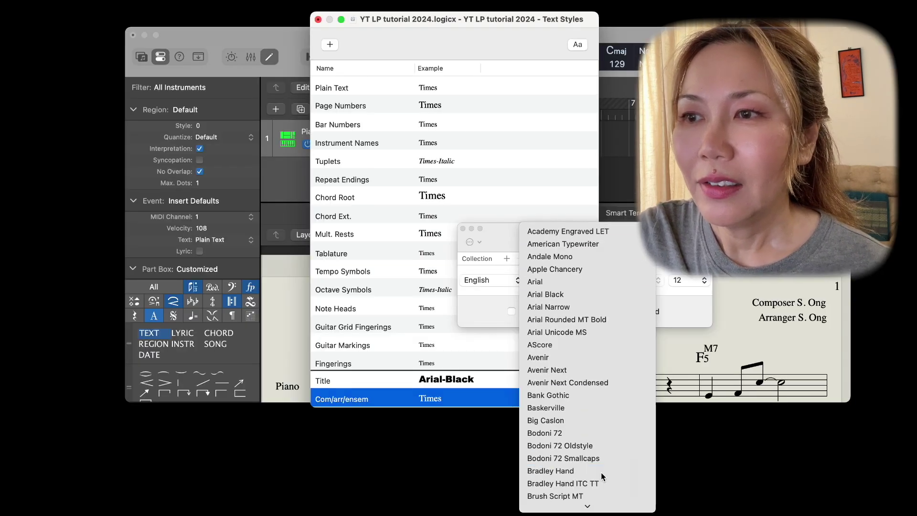
left_click(601, 471)
left_click(706, 281)
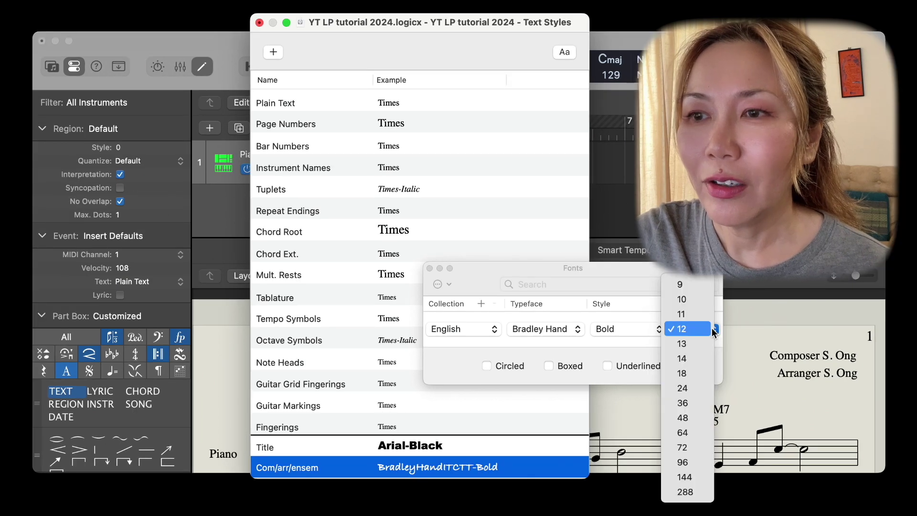
left_click(707, 295)
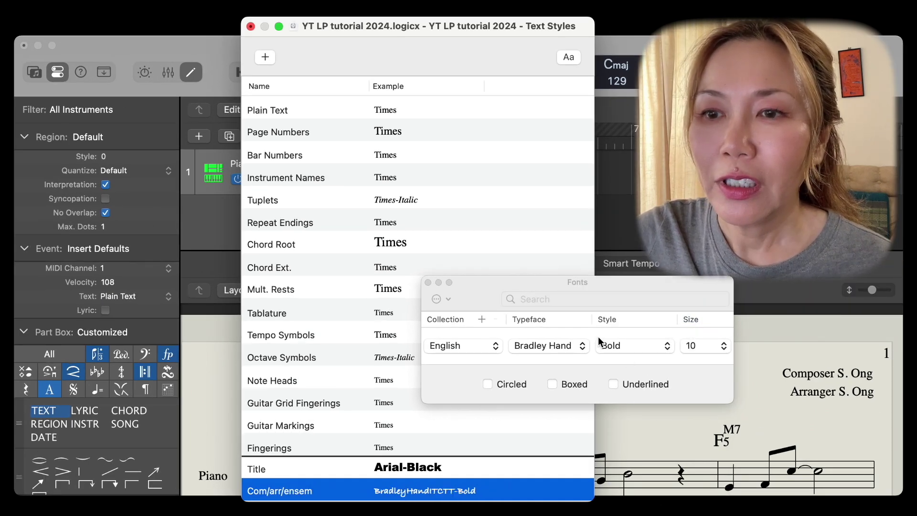
left_click(427, 283)
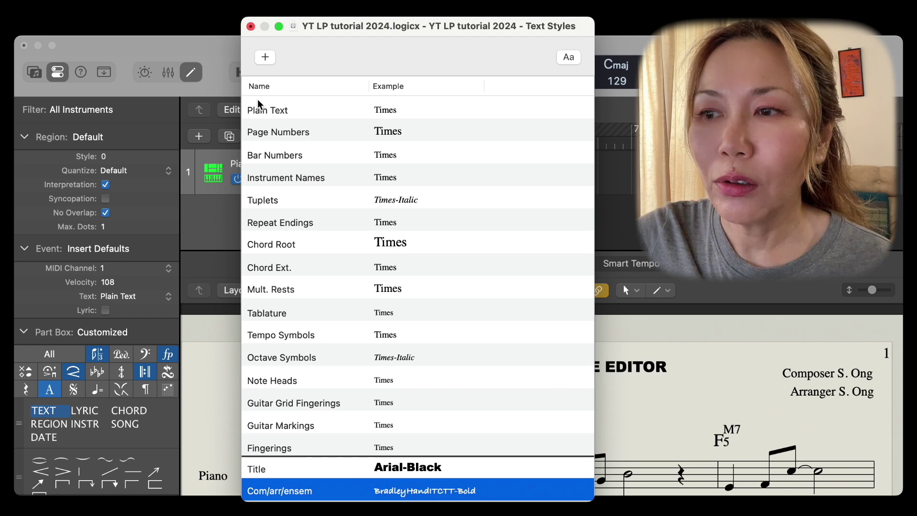
Apply the Com/arr/ensem style to the composer credit.
left_click(251, 25)
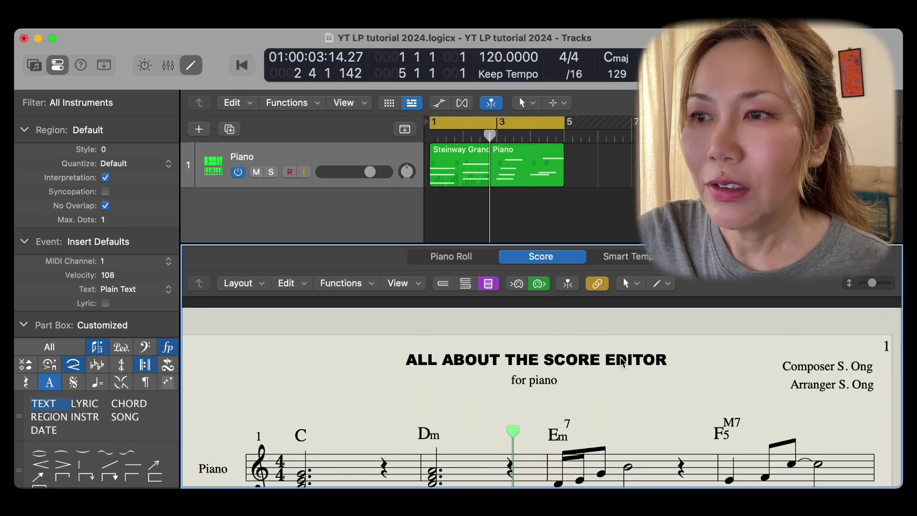
left_click(804, 370)
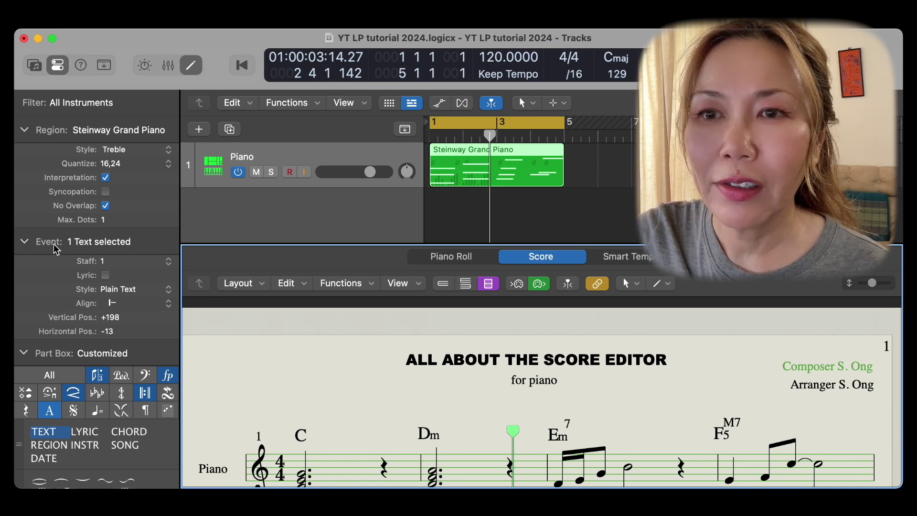
left_click(169, 292)
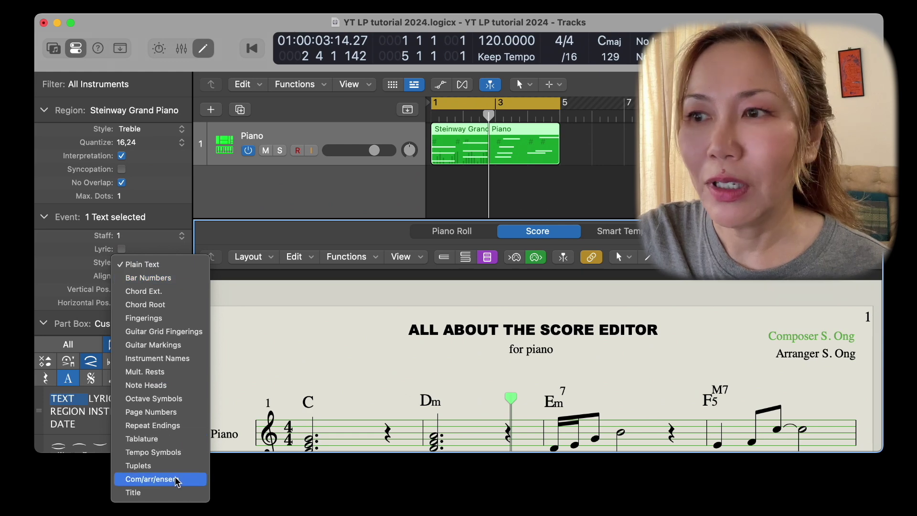
left_click(175, 480)
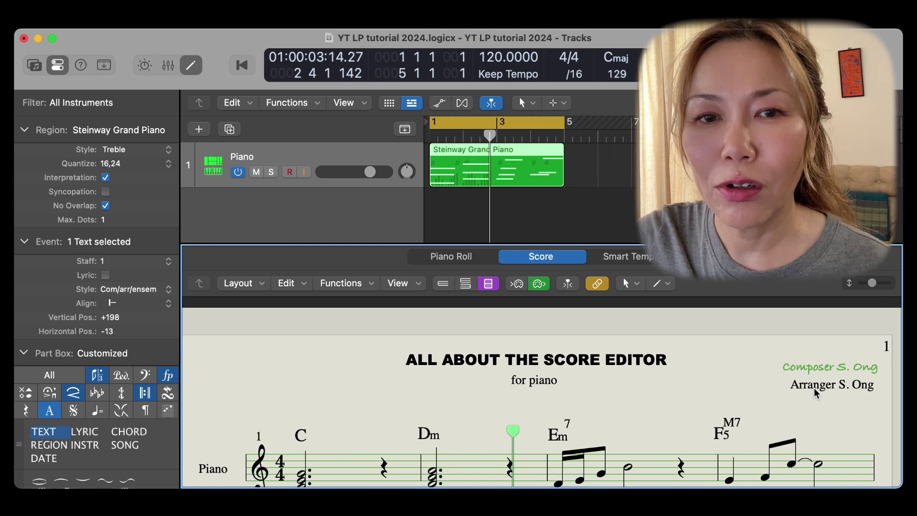
key("Left")
Apply Com/arr/ensem to the arranger credit and the 'for piano' subtitle.
left_click(833, 389)
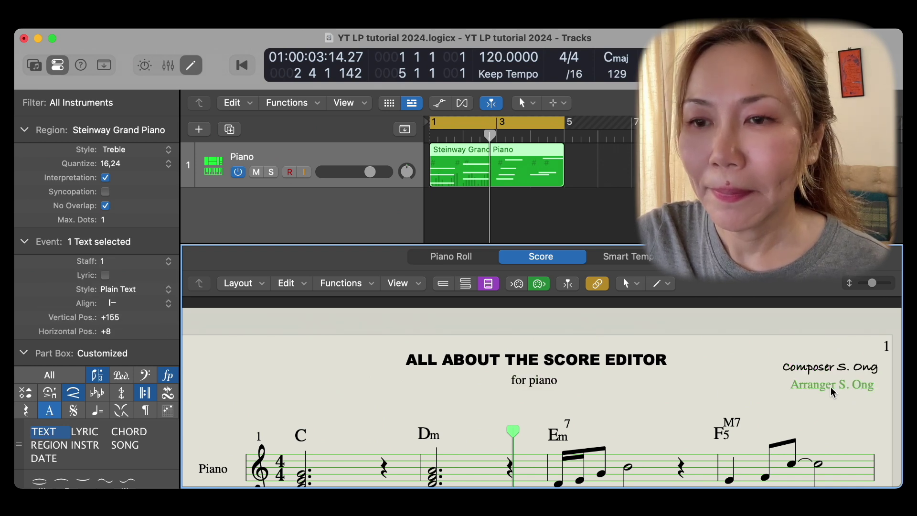
left_click(168, 288)
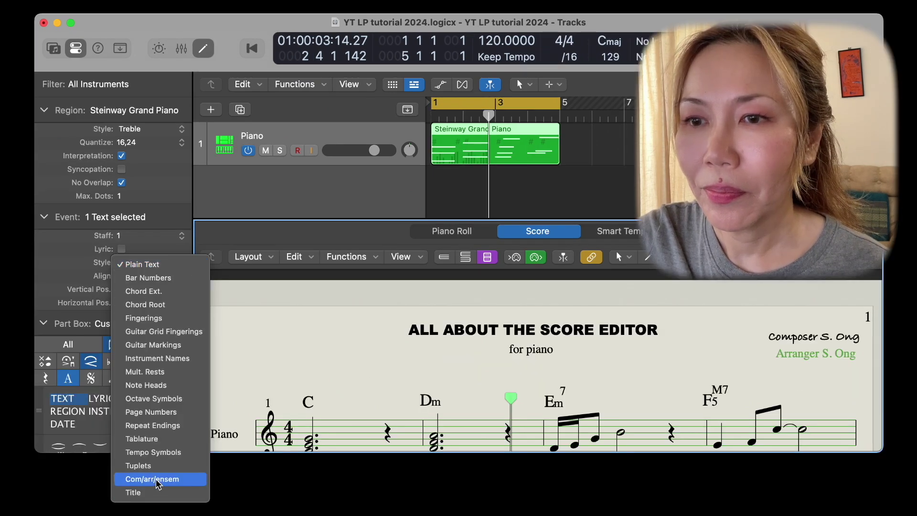
left_click(157, 479)
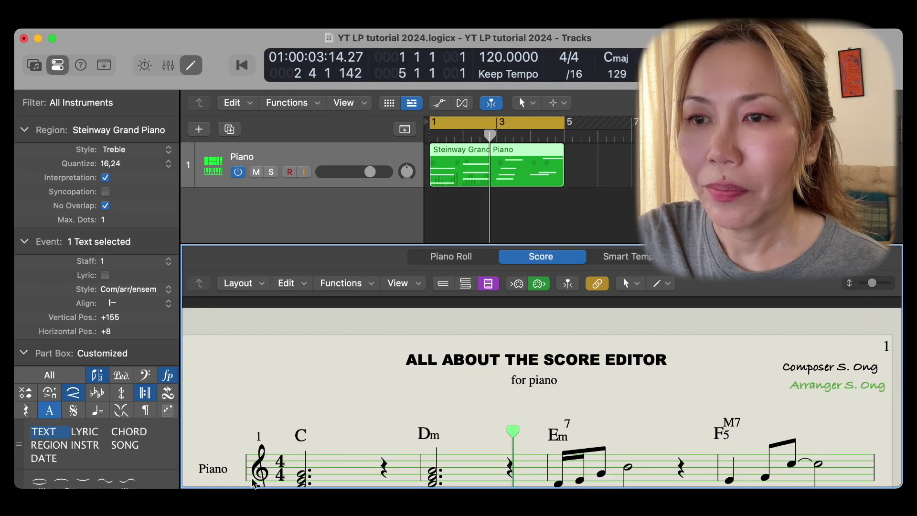
left_click(540, 382)
left_click(168, 261)
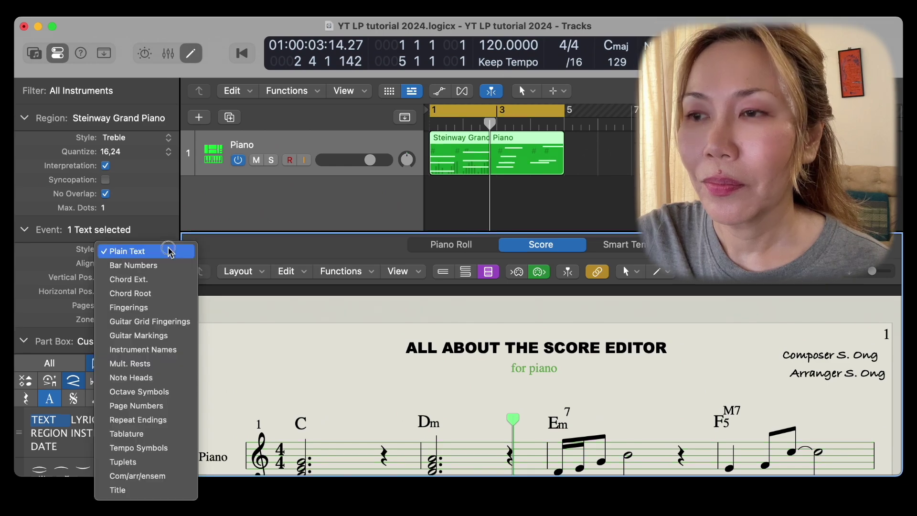
left_click(157, 480)
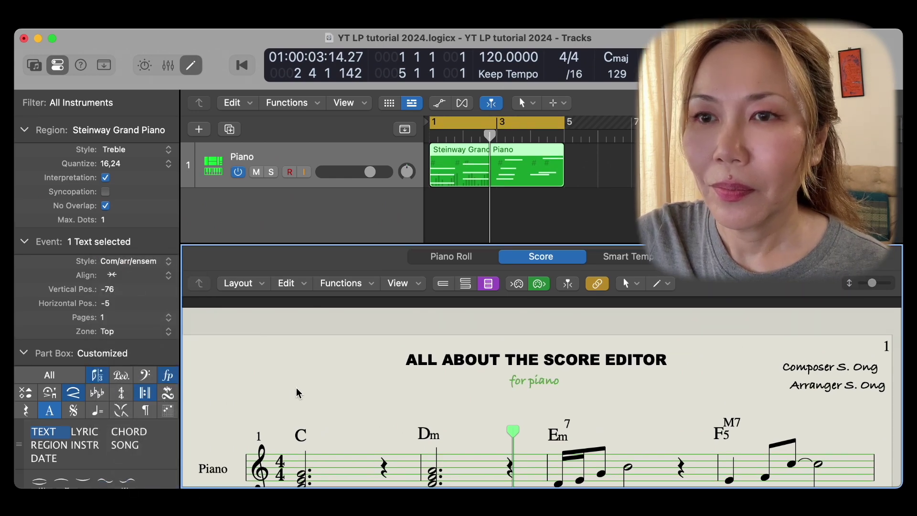
scroll(298, 393, "down", 2)
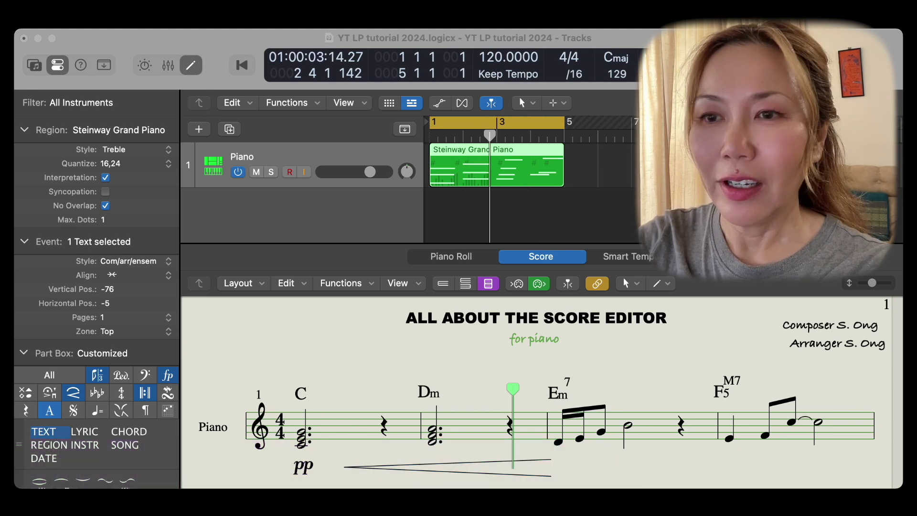
Add a text mark 'A' above bar 1 of the piano staff.
left_click_drag(44, 431, 369, 365)
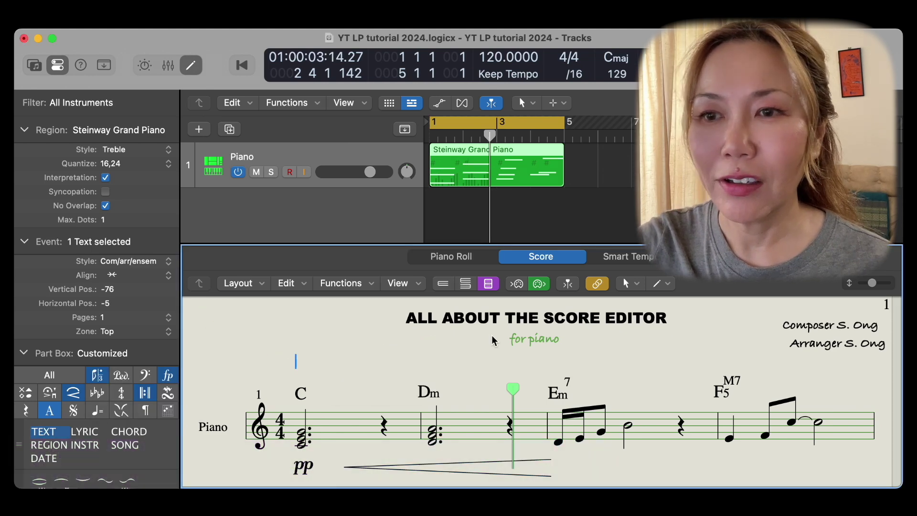
key("Return")
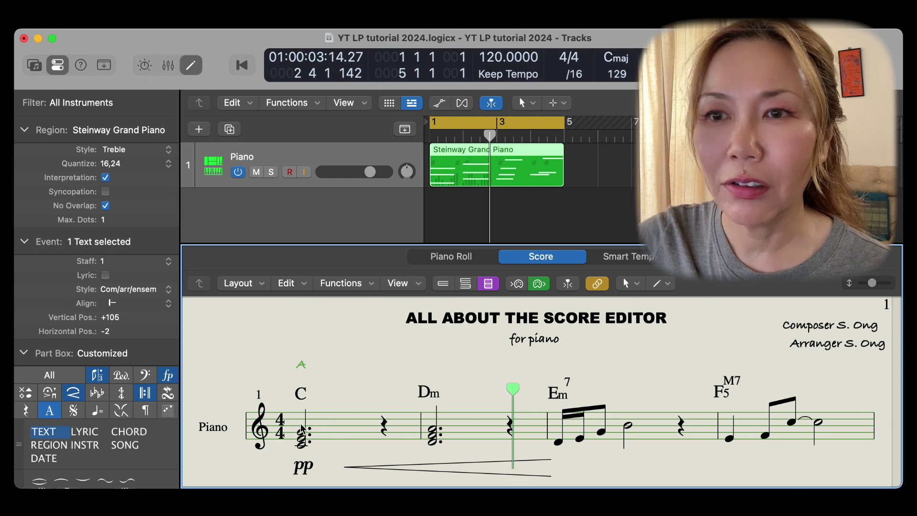
Add a new text style and name it 'Rehearsal markings'.
left_click(239, 283)
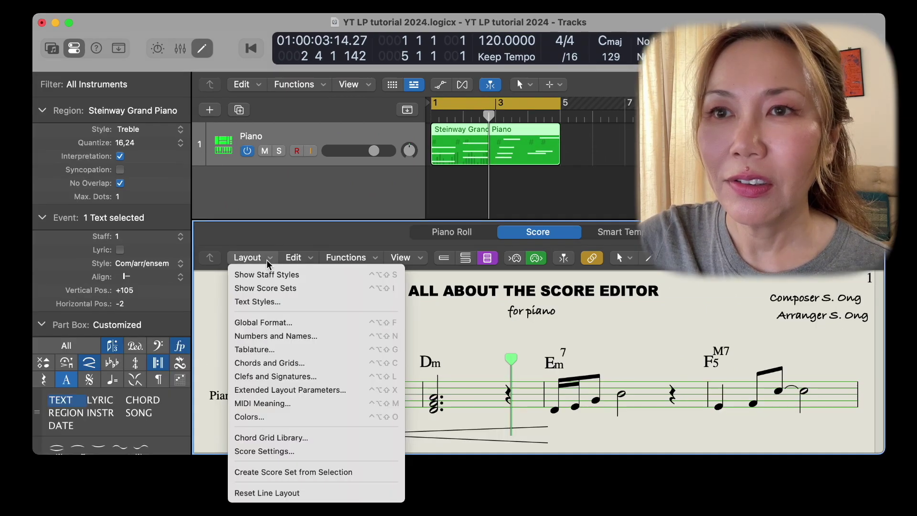
left_click(262, 299)
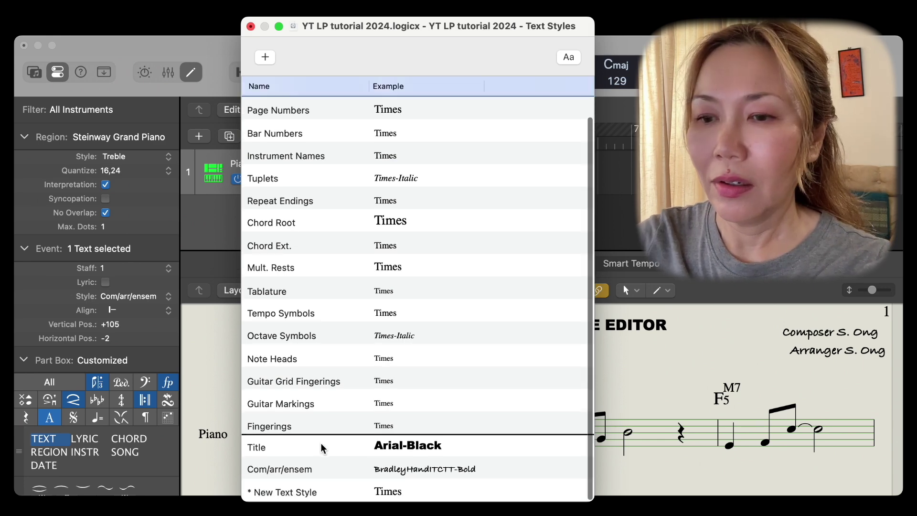
double_click(272, 492)
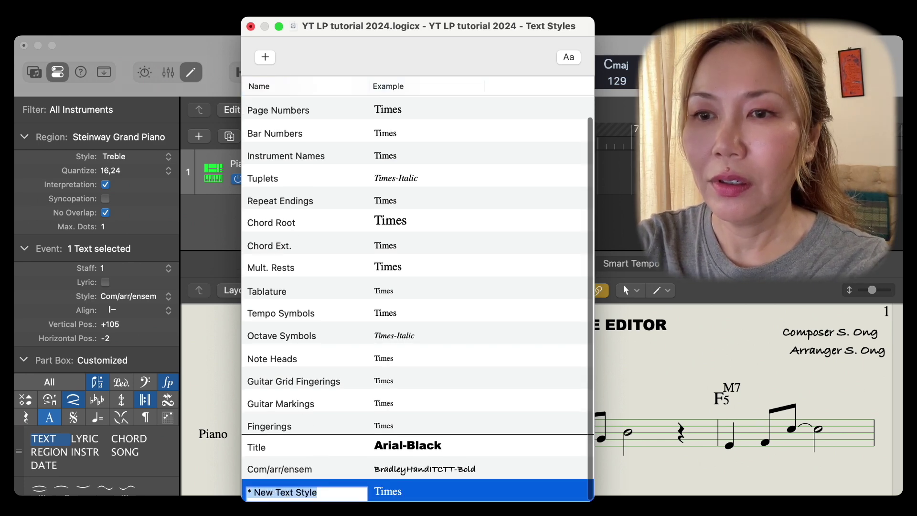
type("Rehearsal markings")
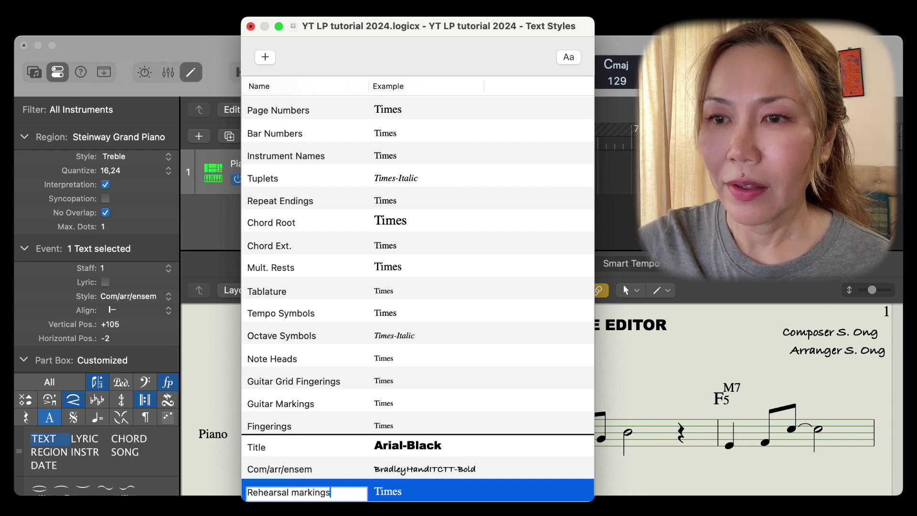
key("Return")
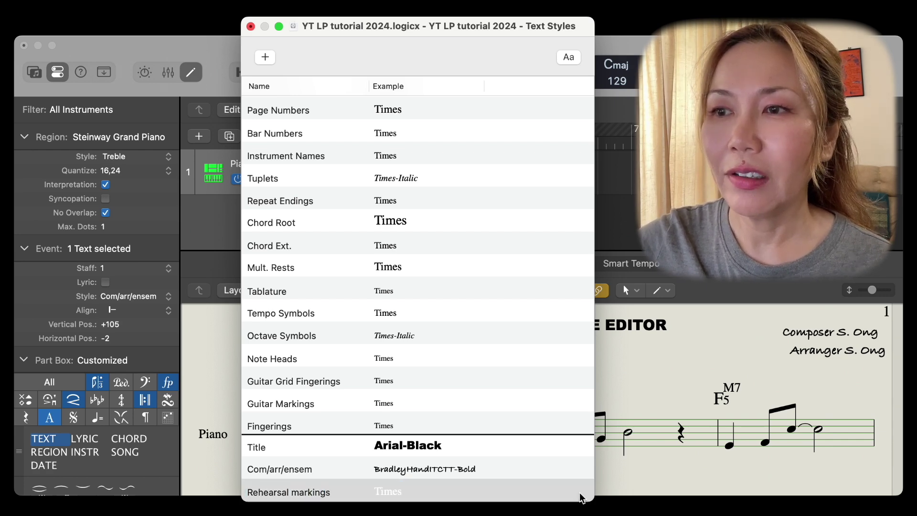
Make the Rehearsal markings style boxed Arial 12 and close the style windows.
left_click(398, 494)
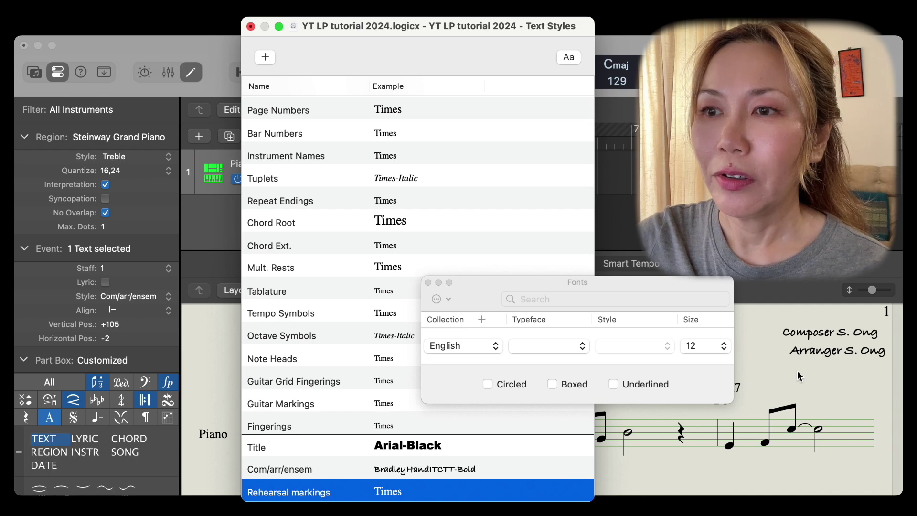
left_click(580, 345)
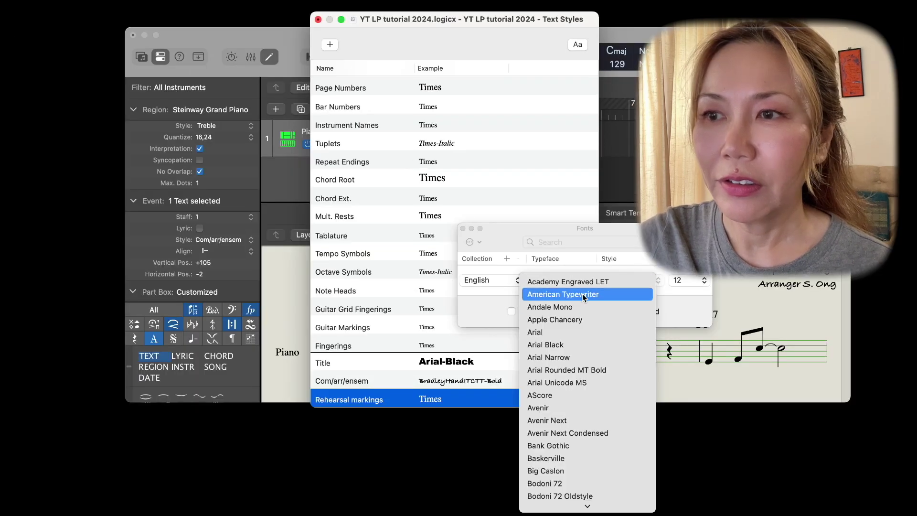
left_click(580, 333)
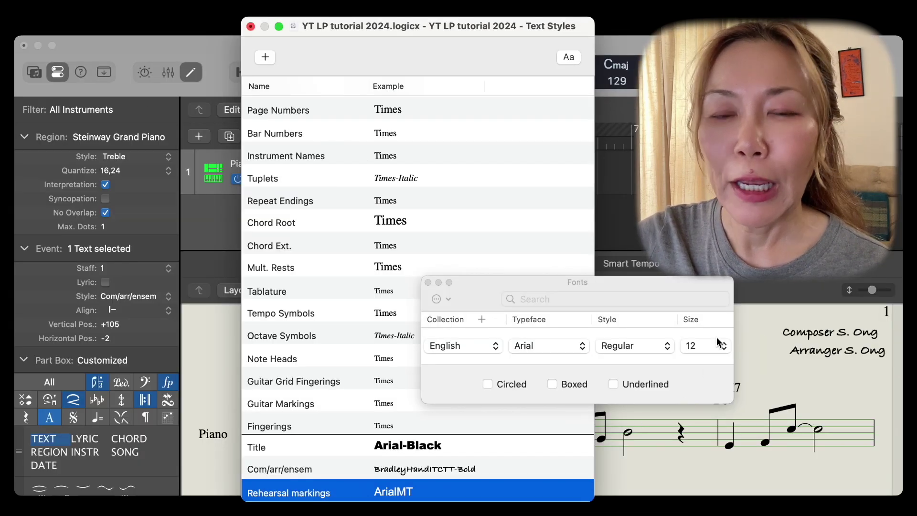
left_click(552, 384)
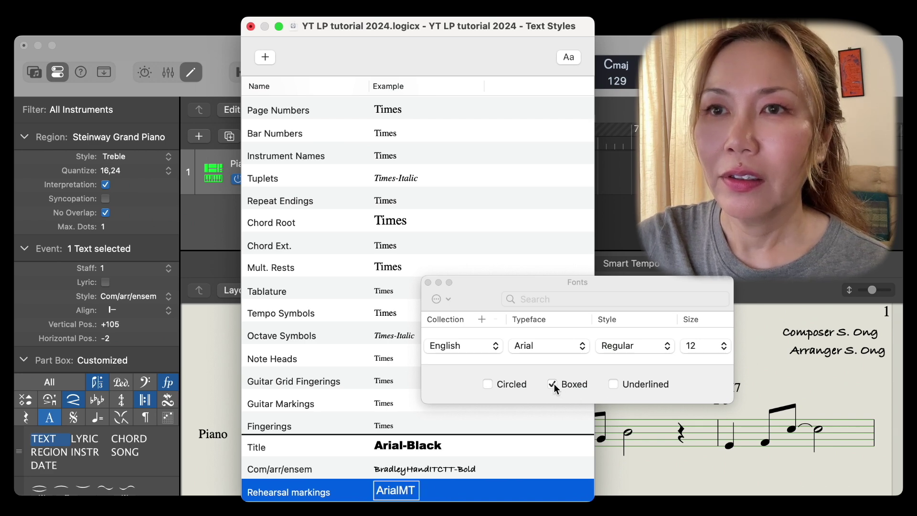
left_click(428, 282)
left_click(250, 26)
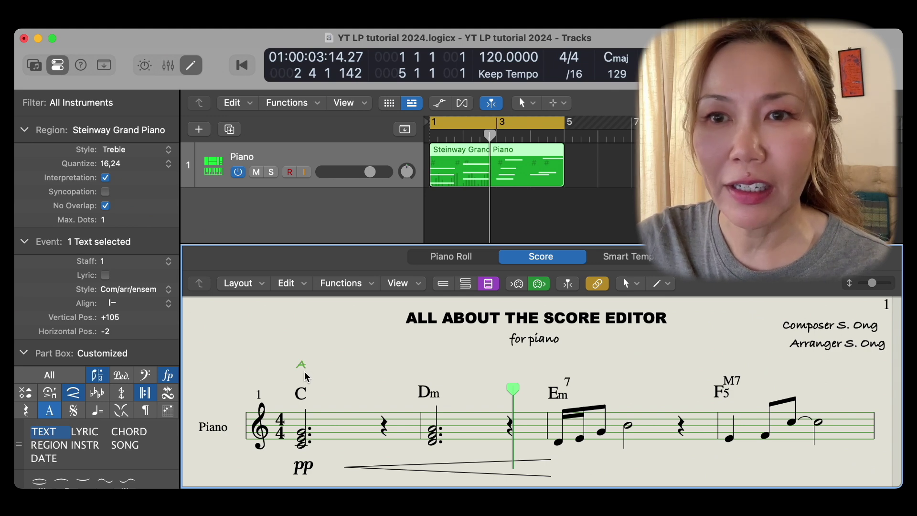
Apply the Rehearsal markings style to letter A and add a final double bar line.
left_click(168, 289)
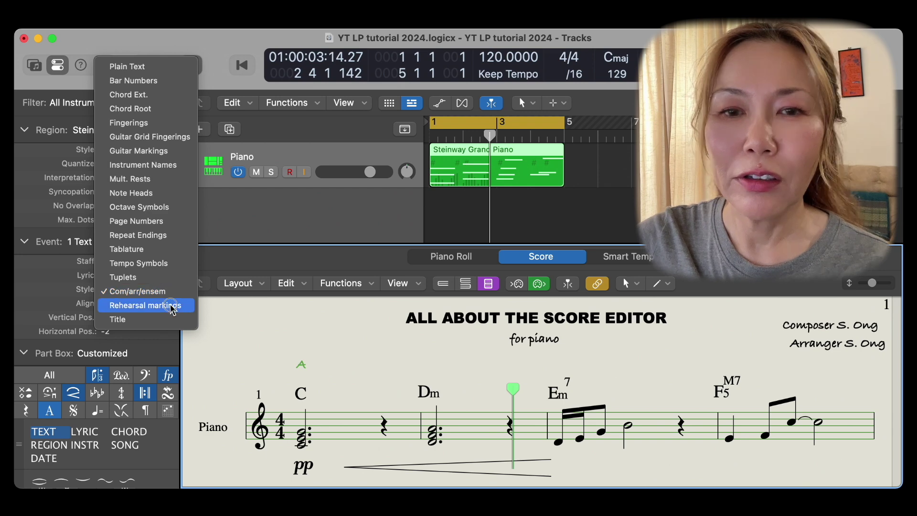
left_click(173, 306)
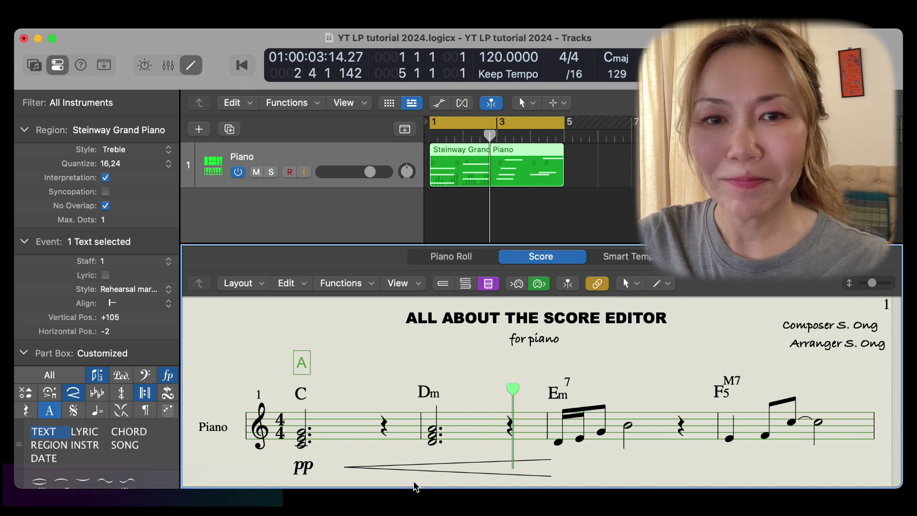
left_click(143, 399)
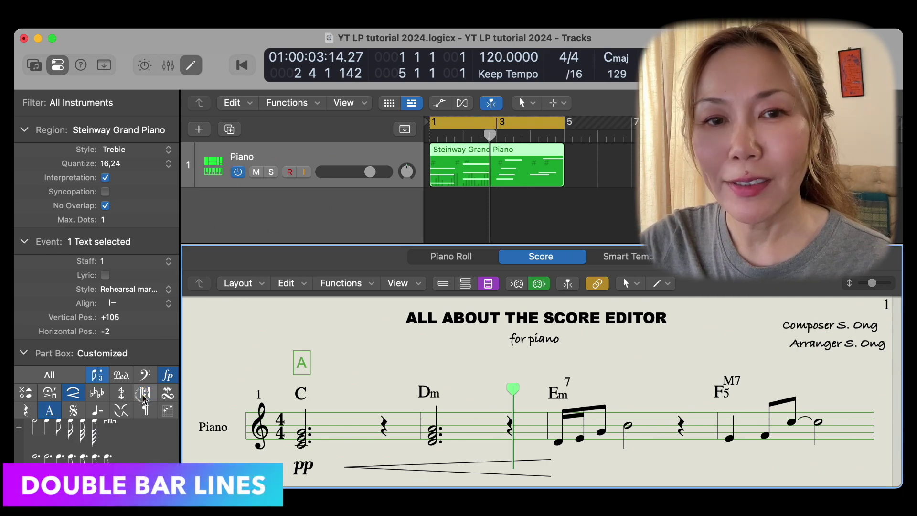
left_click(144, 397)
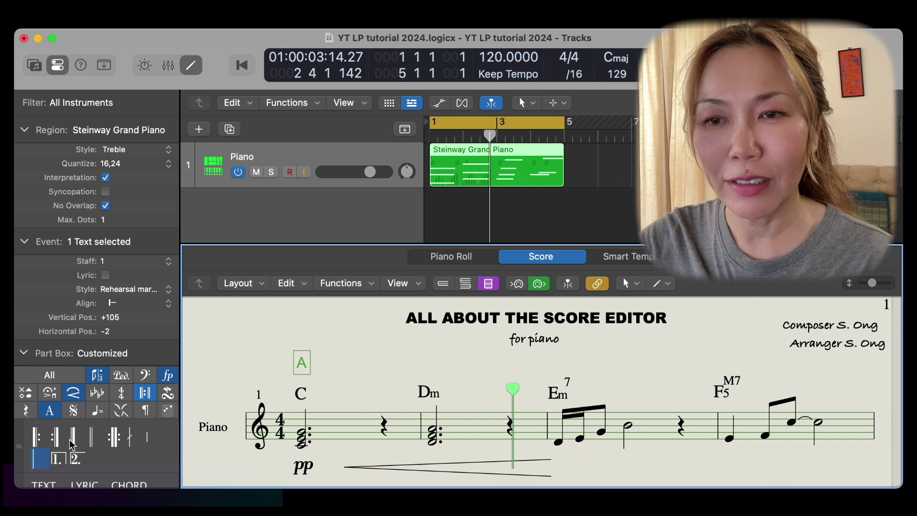
left_click_drag(79, 436, 860, 432)
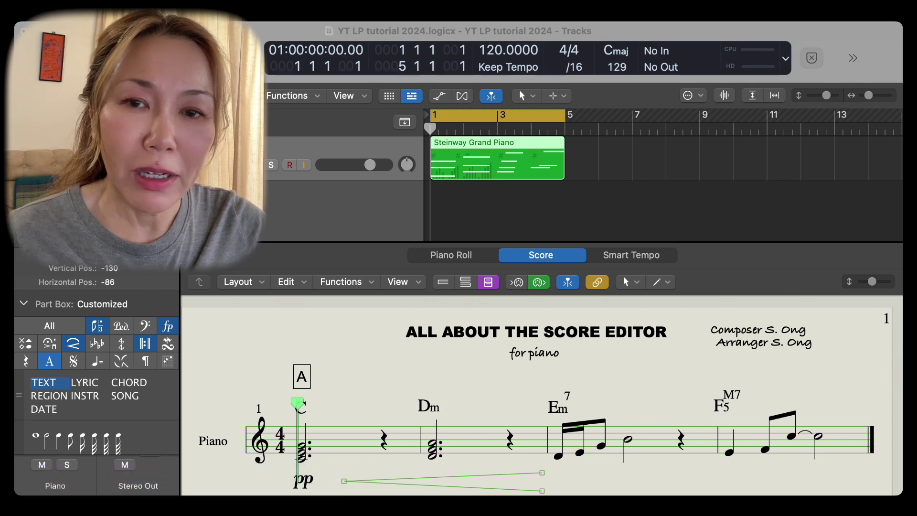
Insert a line break at the Em7 bar, then change it to No Line Break.
right_click(548, 433)
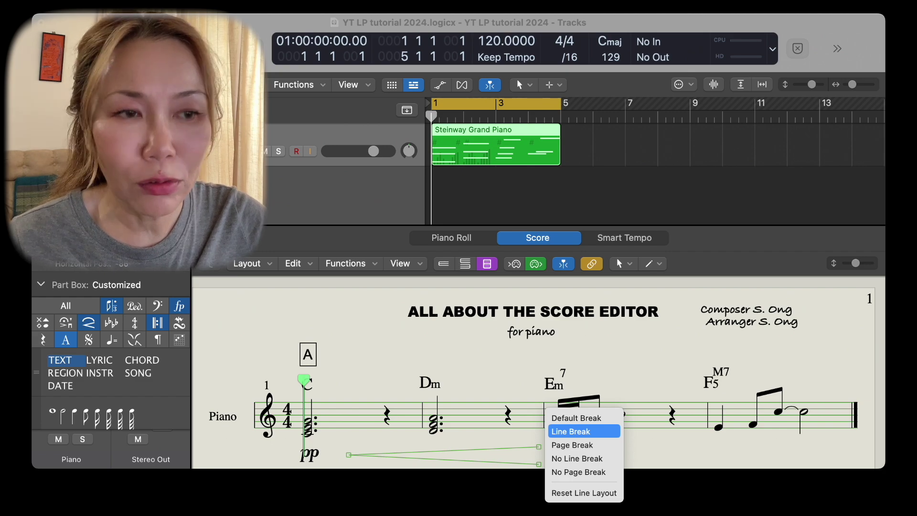
left_click(570, 432)
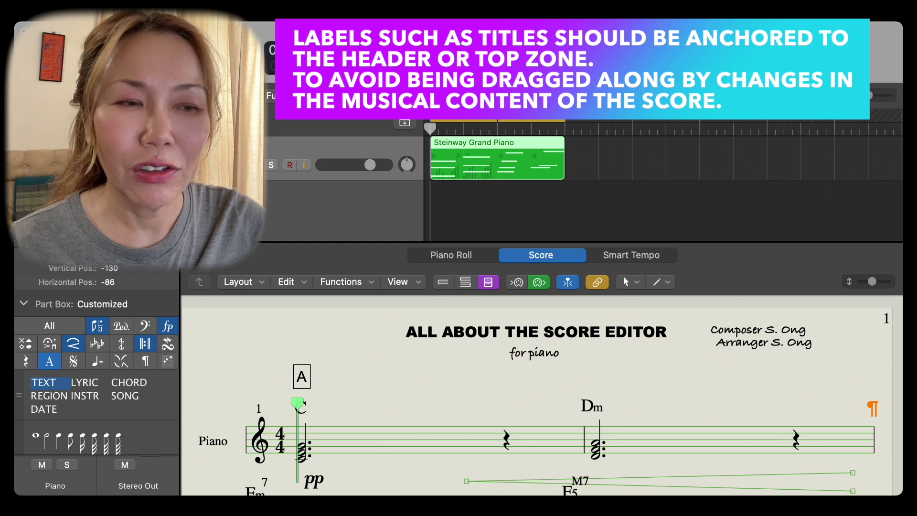
scroll(689, 407, "down", 3)
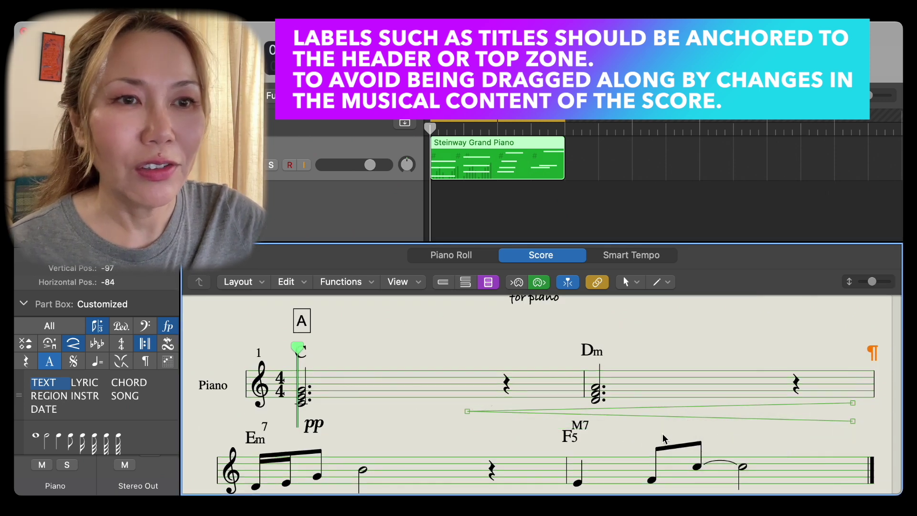
left_click(631, 439)
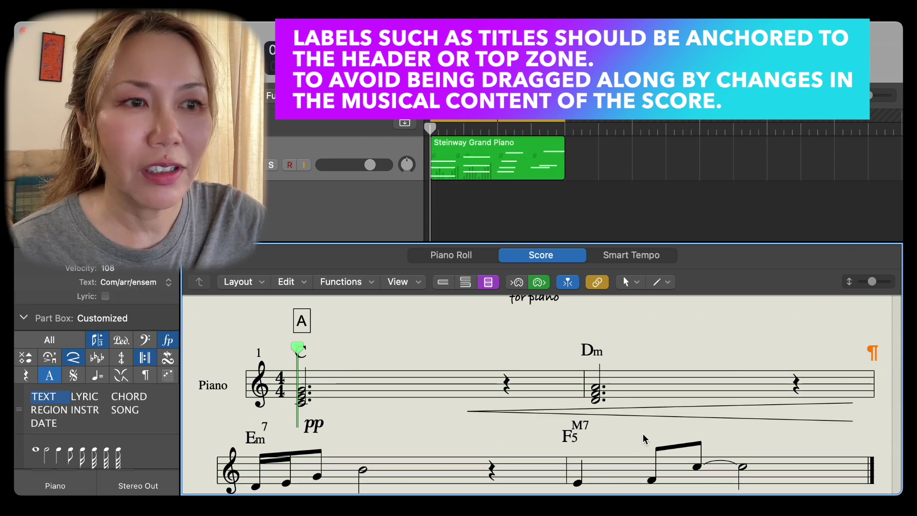
left_click(872, 352)
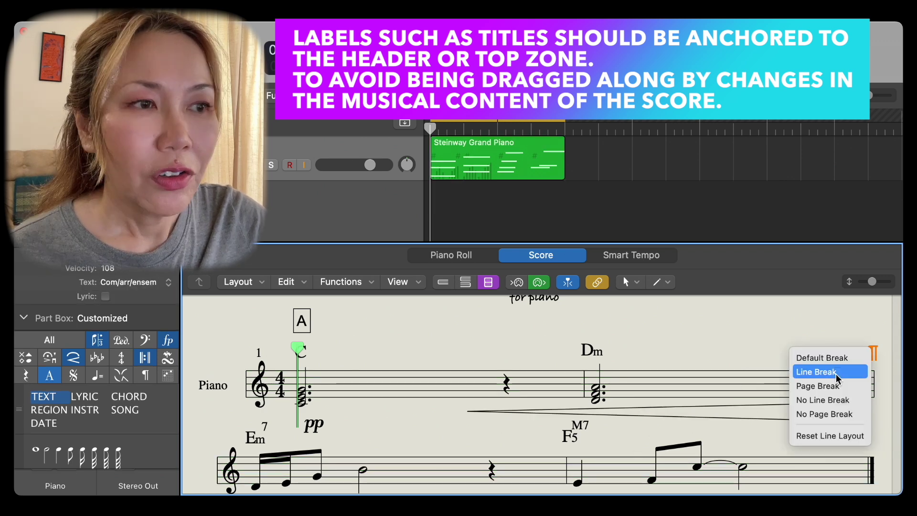
left_click(841, 400)
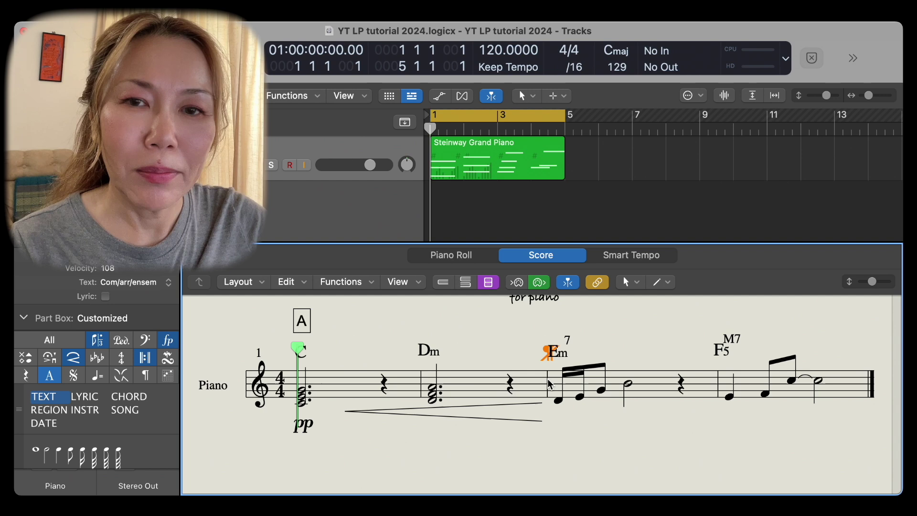
right_click(549, 384)
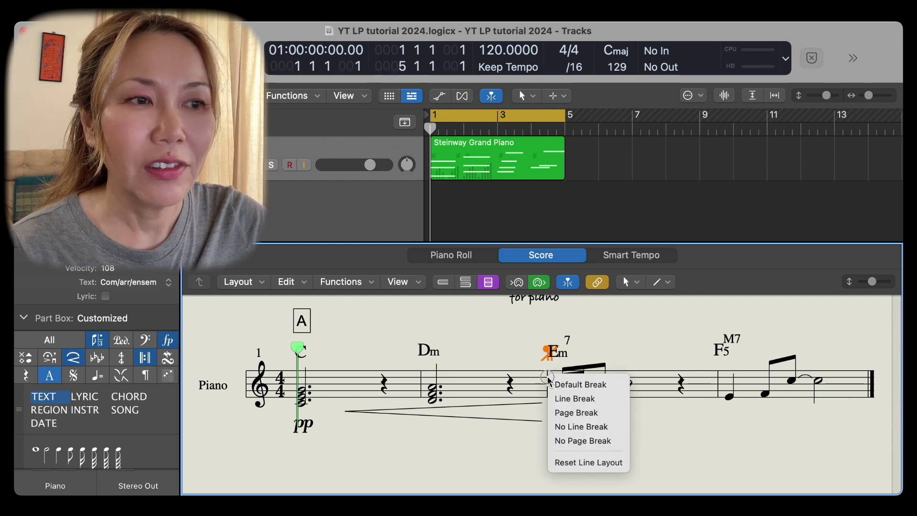
left_click(576, 412)
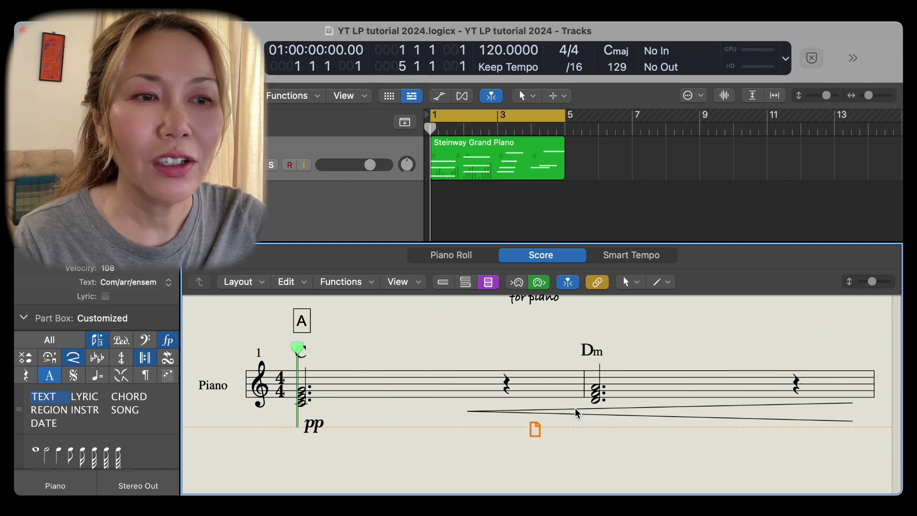
scroll(588, 422, "down", 3)
scroll(549, 406, "up", 3)
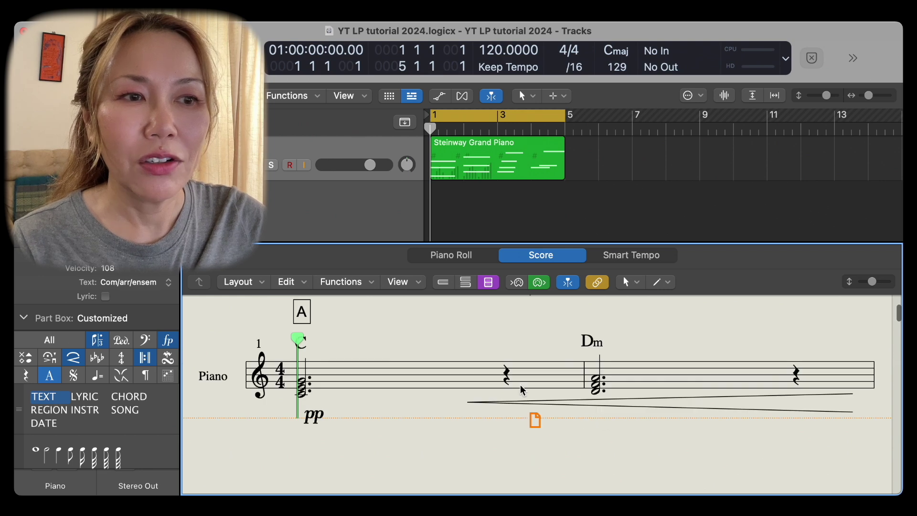
scroll(604, 446, "down", 10)
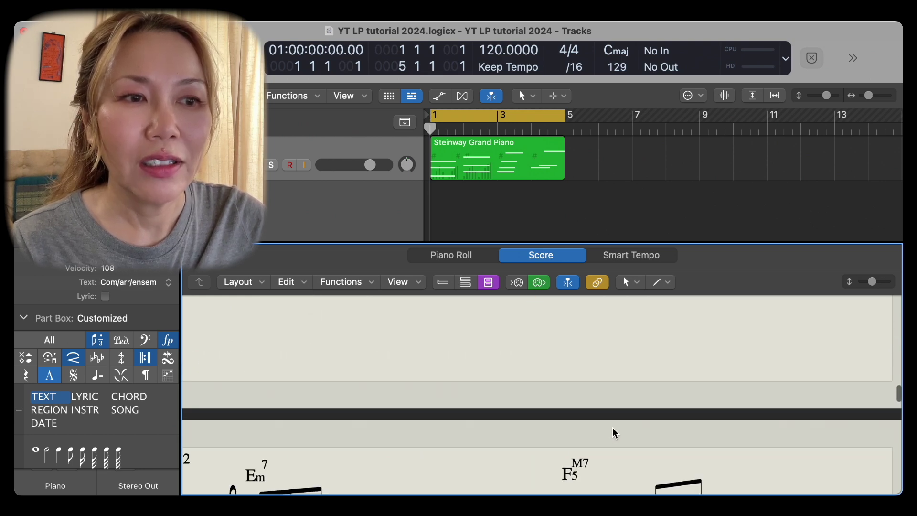
scroll(615, 432, "up", 2)
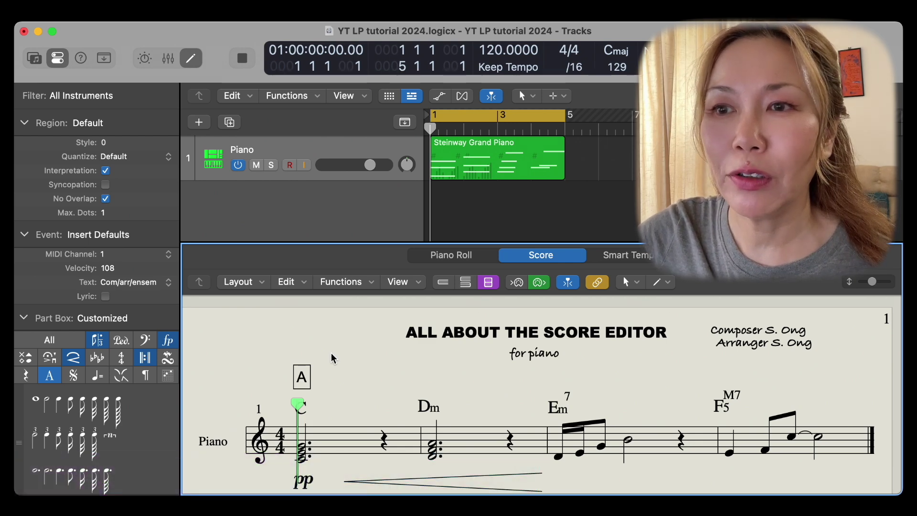
Keep the score displayed as full pages.
left_click(413, 284)
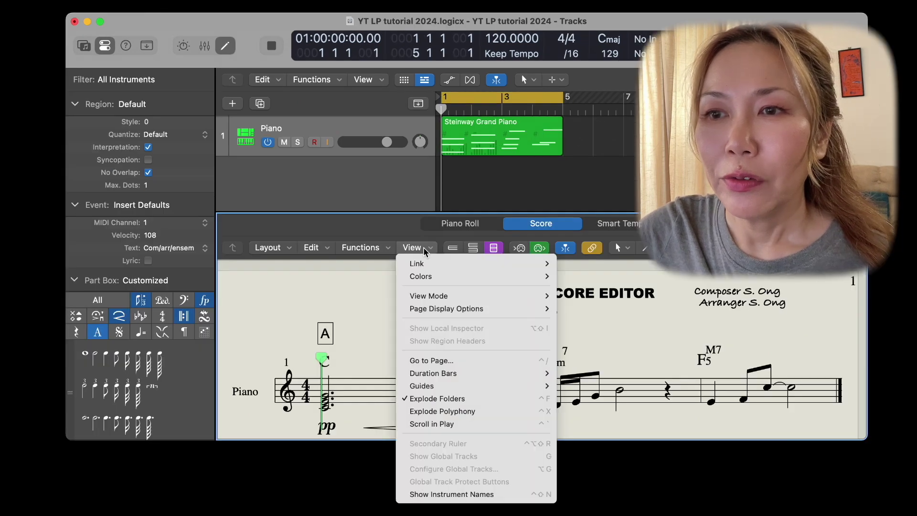
mouse_move(437, 298)
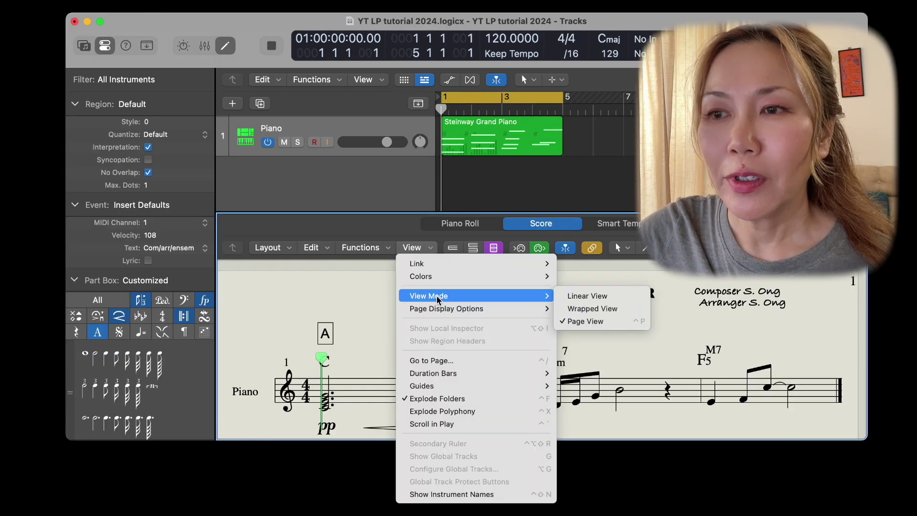
left_click(586, 321)
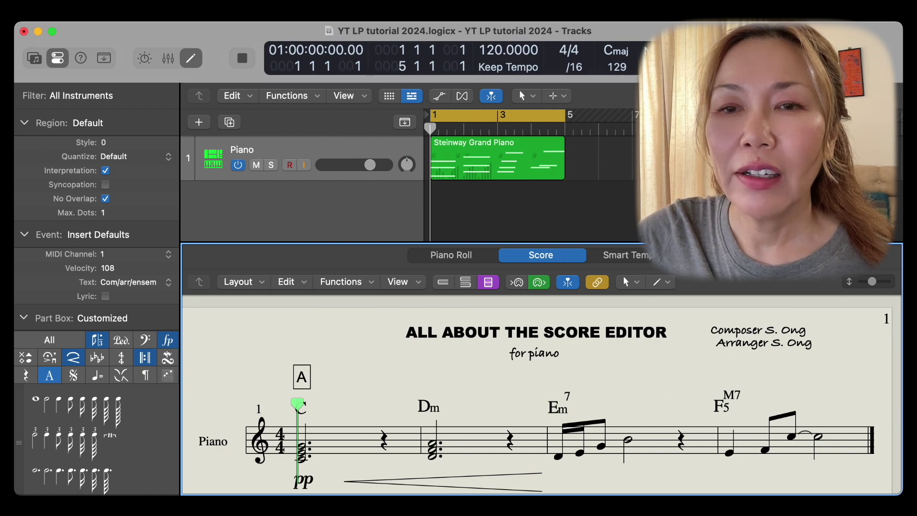
Print the score to a PDF file named Test.
left_click(0, 0)
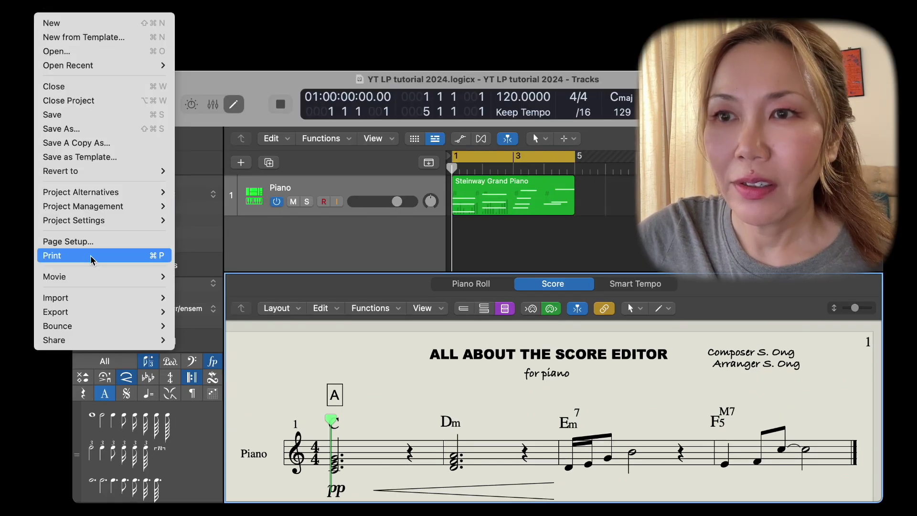
left_click(92, 256)
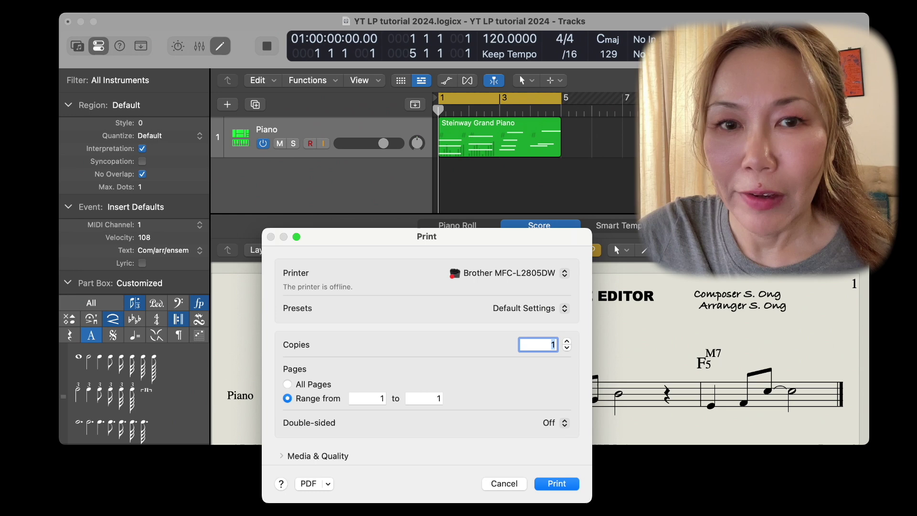
left_click(328, 484)
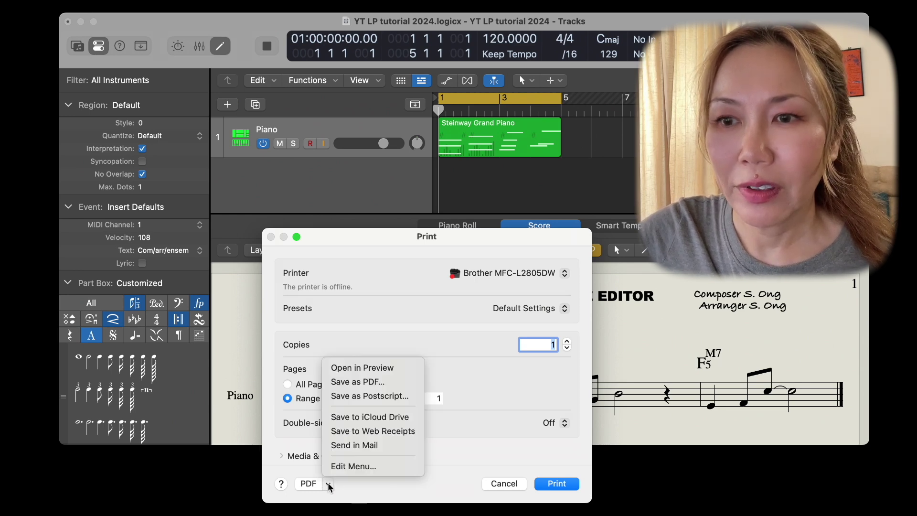
left_click(358, 382)
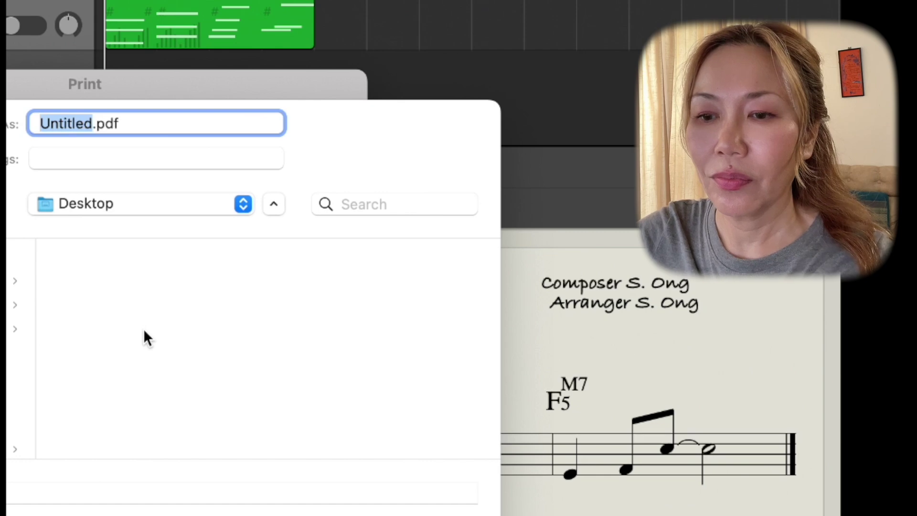
type("Test")
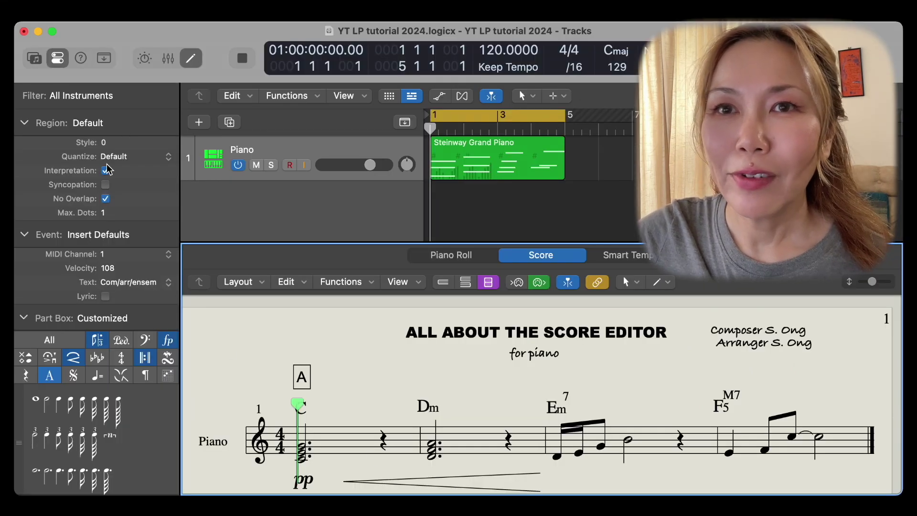
Reopen the Print dialog with the Brother MFC-L2805DW printer, one copy of page 1.
left_click(51, 6)
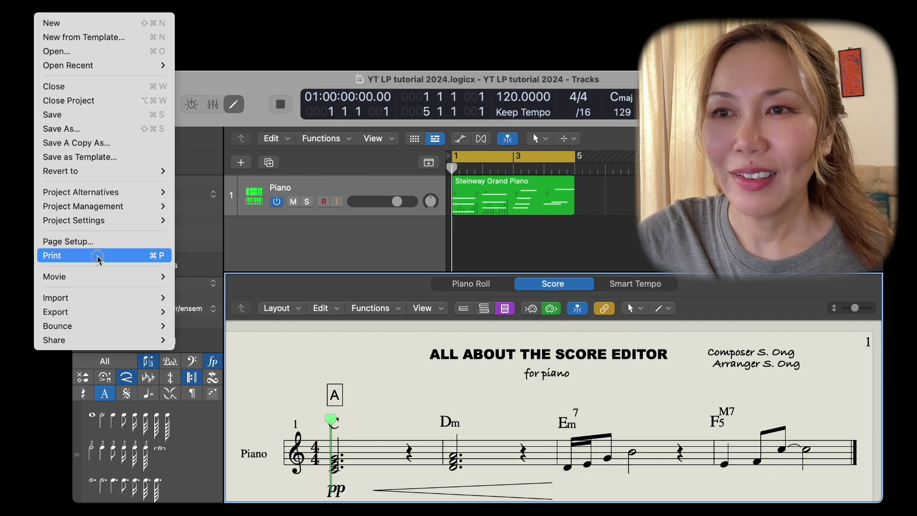
left_click(98, 257)
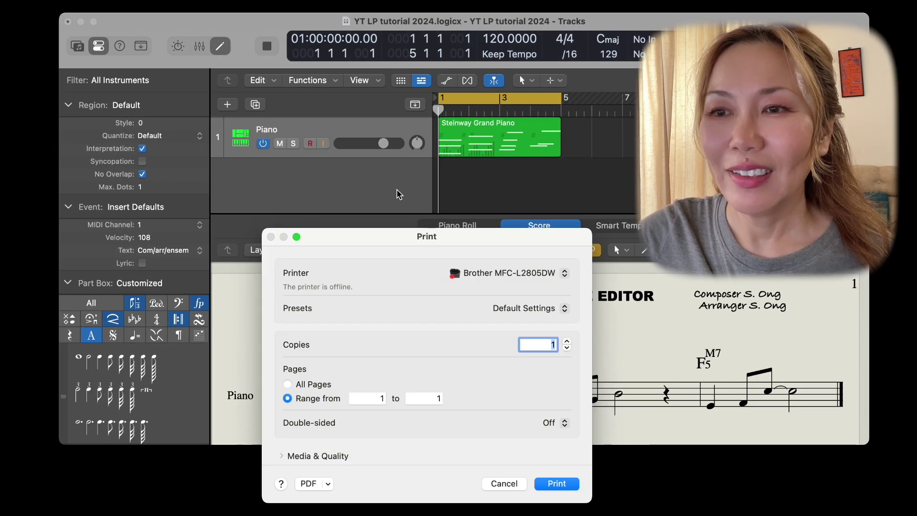
left_click(564, 276)
left_click(563, 275)
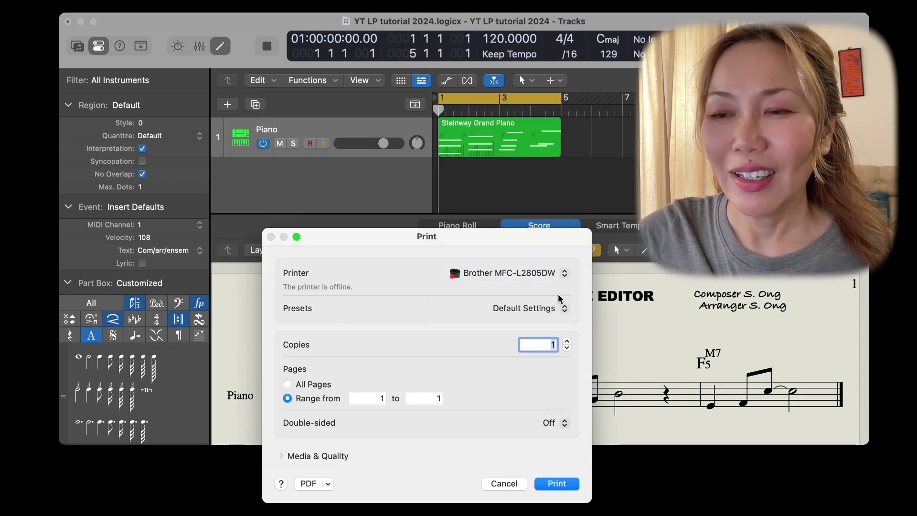